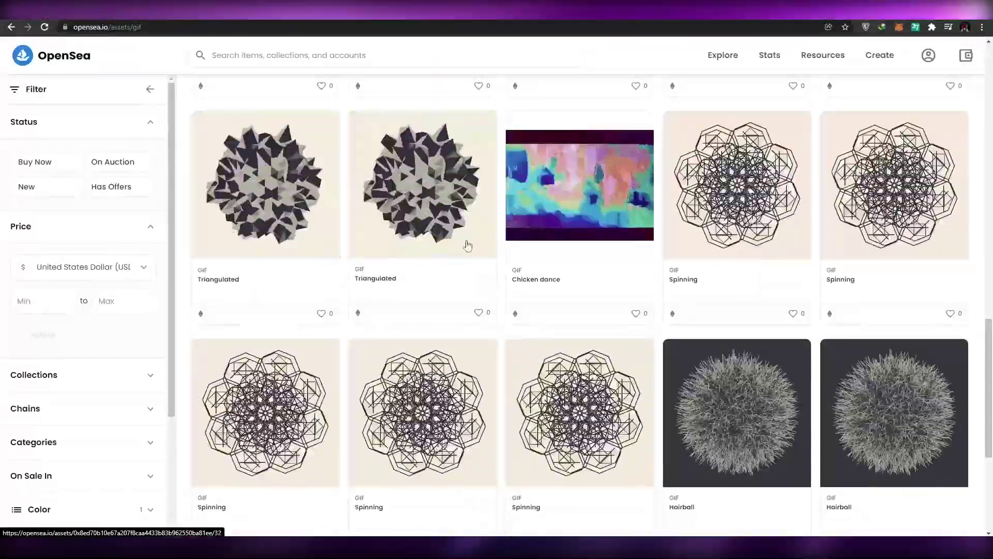
Step: Browse the item listings in the GIF collection on OpenSea
{"action": "scroll", "coordinate": [621, 362], "scroll_direction": "down", "scroll_amount": 2}
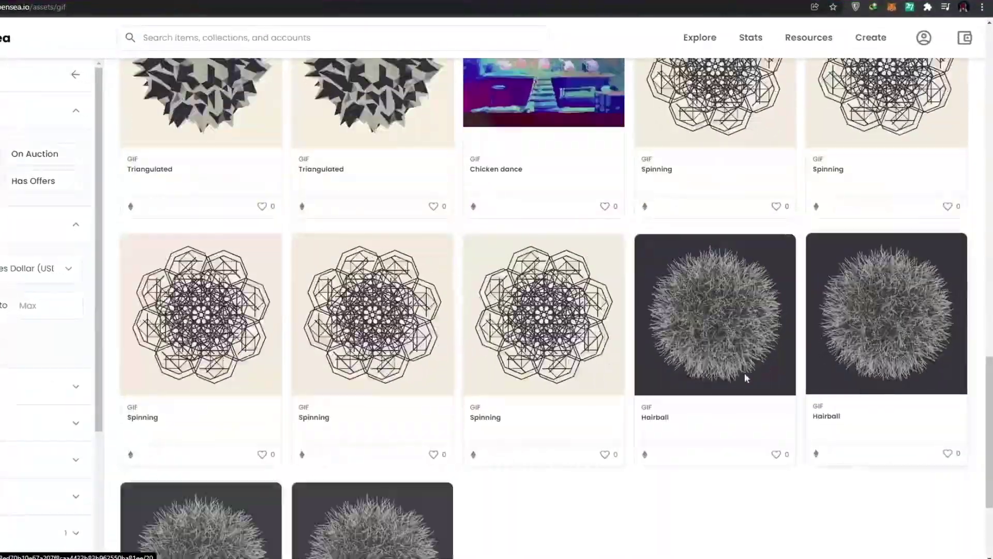
{"action": "scroll", "coordinate": [744, 372], "scroll_direction": "up", "scroll_amount": 10}
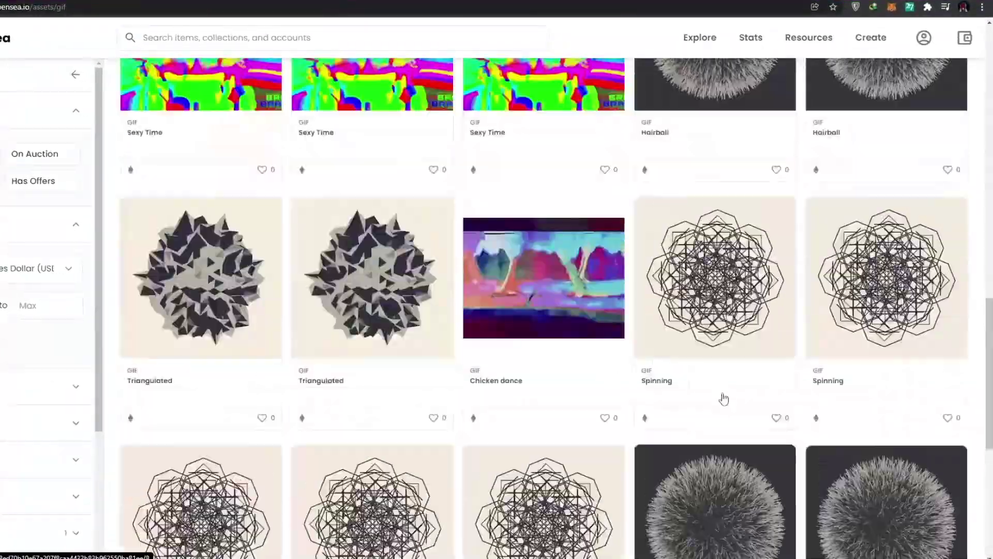
{"action": "scroll", "coordinate": [667, 408], "scroll_direction": "up", "scroll_amount": 1}
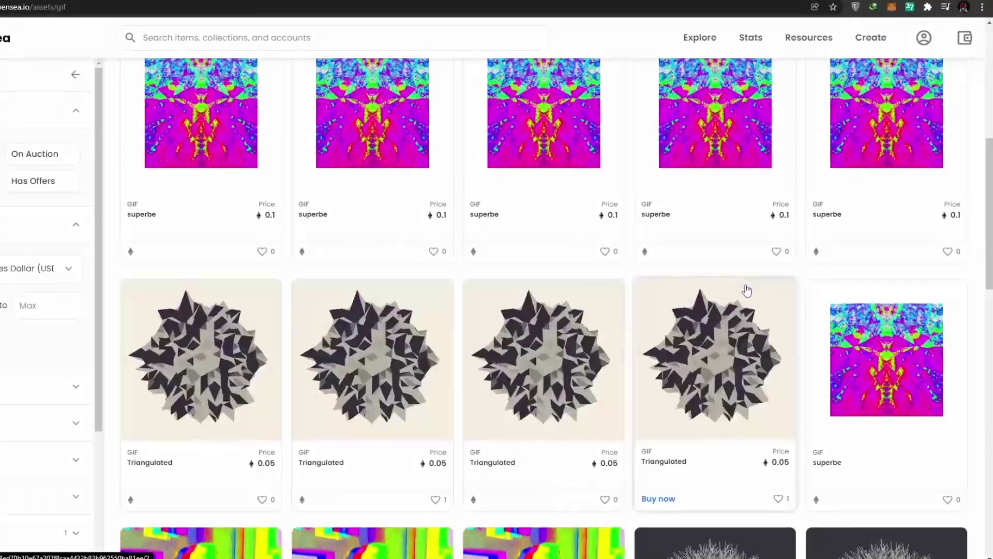
{"action": "scroll", "coordinate": [746, 290], "scroll_direction": "up", "scroll_amount": 1}
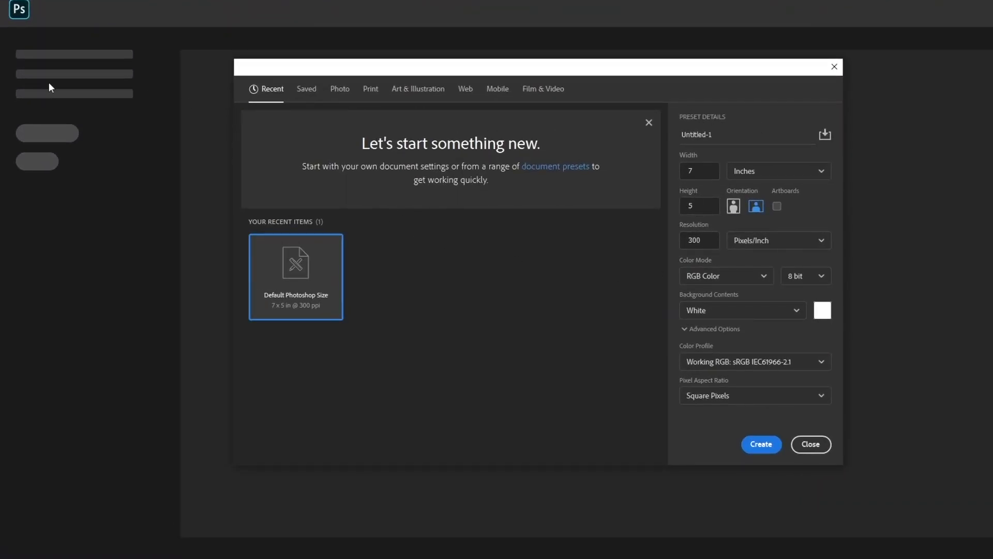
Step: Switch to Photoshop and create a new portrait document named Test NFT
{"action": "left_click_drag", "start_coordinate": [722, 133], "coordinate": [675, 134]}
{"action": "type", "text": "T"}
{"action": "left_click", "coordinate": [733, 207]}
{"action": "left_click", "coordinate": [765, 448]}
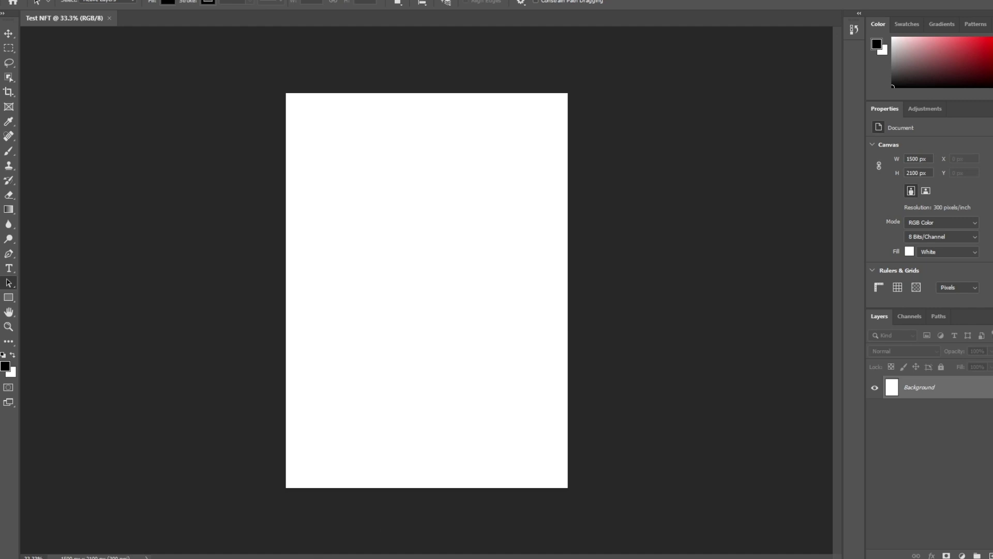
Step: Open the pixel-art turtle image pixil-frame-0.png in its own document for a close view
{"action": "key", "text": "alt+Tab"}
{"action": "double_click", "coordinate": [421, 306]}
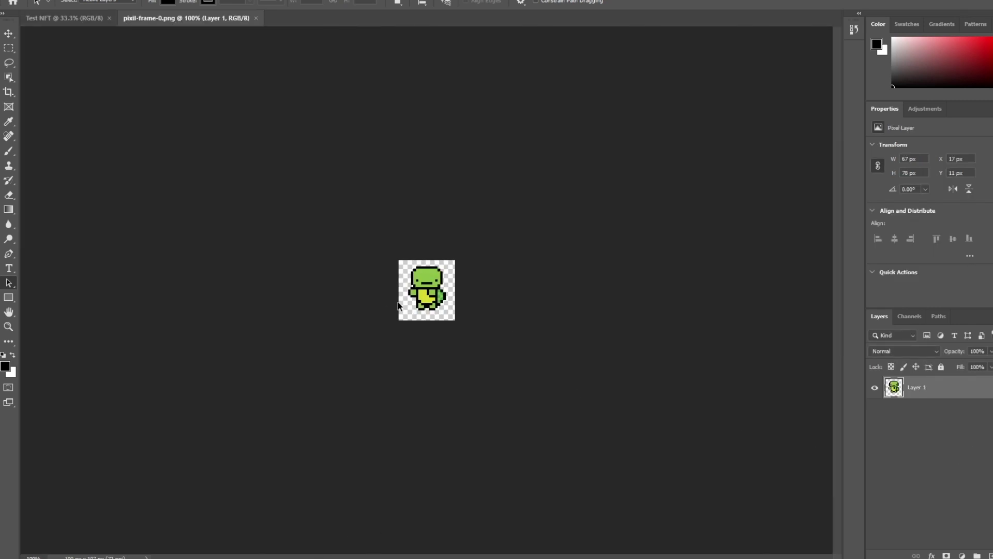
{"action": "scroll", "coordinate": [397, 305], "scroll_direction": "up", "scroll_amount": 8}
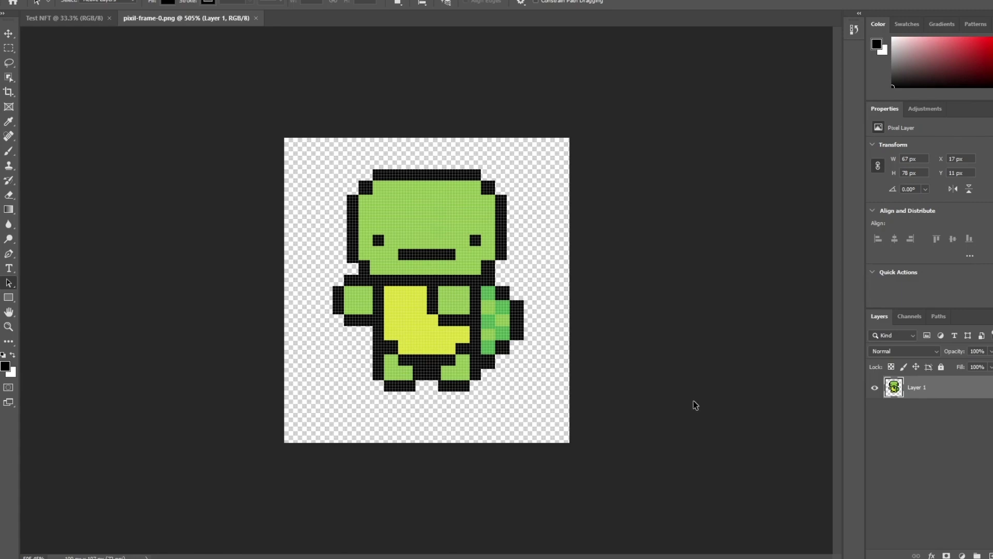
Step: Add a new empty layer above the turtle layer and hide the turtle layer
{"action": "left_click", "coordinate": [904, 426]}
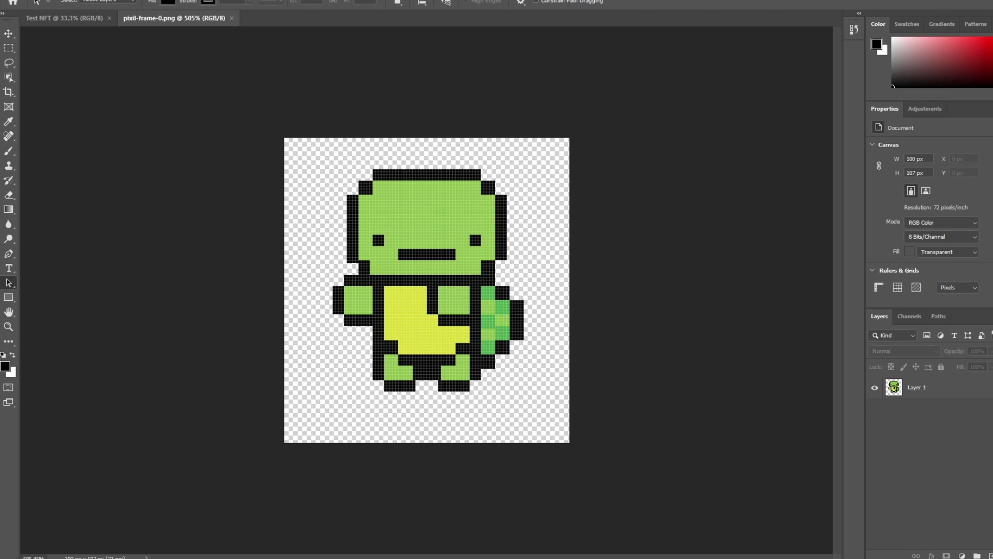
{"action": "key", "text": "alt+l"}
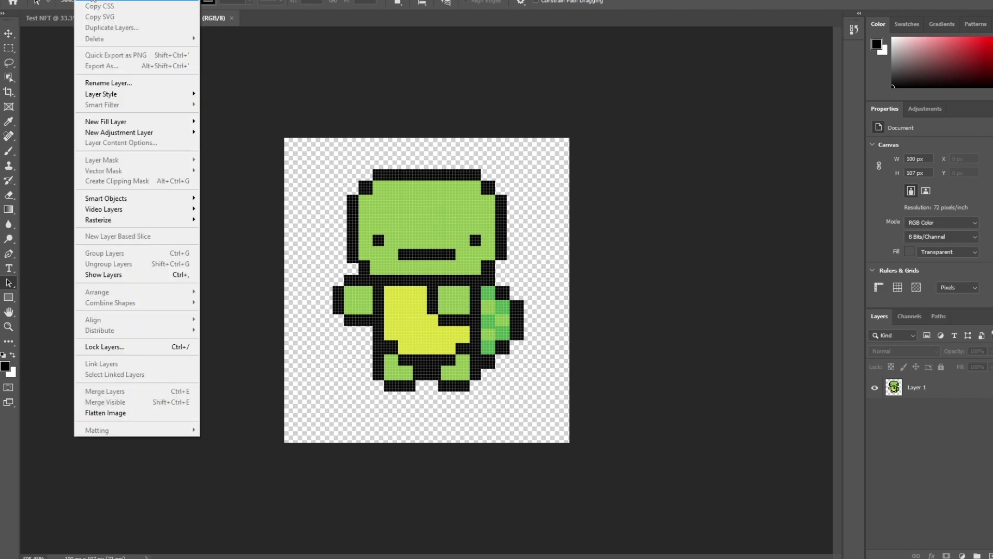
{"action": "mouse_move", "coordinate": [131, 4]}
{"action": "left_click", "coordinate": [223, 5]}
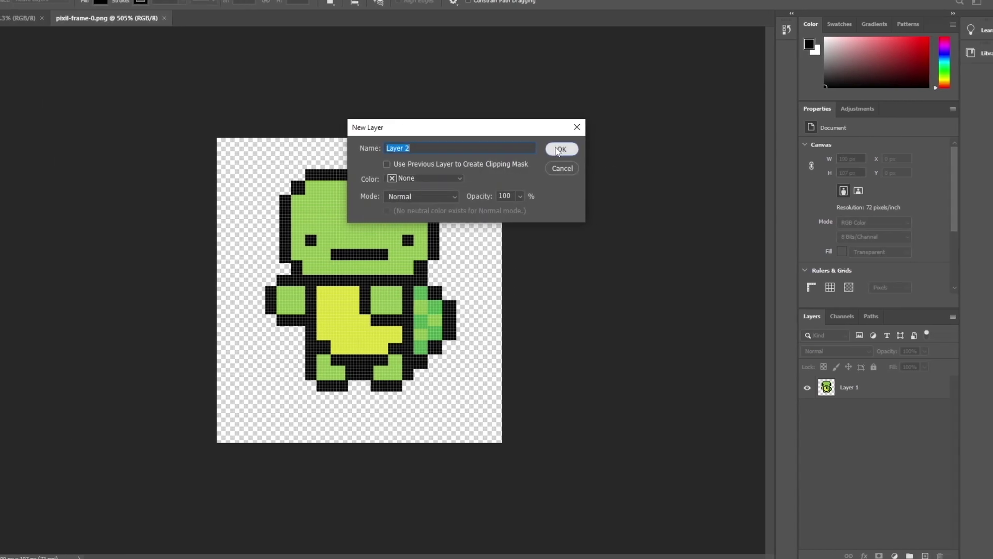
{"action": "left_click", "coordinate": [627, 150]}
{"action": "mouse_move", "coordinate": [833, 390]}
{"action": "left_mouse_down"}
{"action": "mouse_move", "coordinate": [842, 425]}
{"action": "mouse_move", "coordinate": [825, 417]}
{"action": "mouse_move", "coordinate": [825, 388]}
{"action": "left_mouse_up"}
{"action": "left_click", "coordinate": [791, 411]}
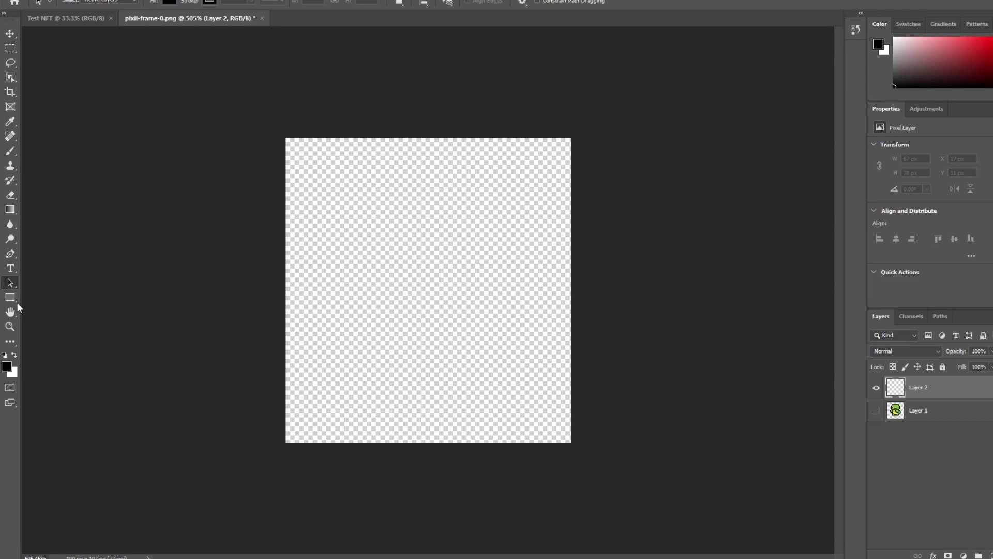
Step: Draw a rectangle covering the whole canvas, about 100 x 107 px, and switch its fill type to a gradient
{"action": "left_click", "coordinate": [13, 299]}
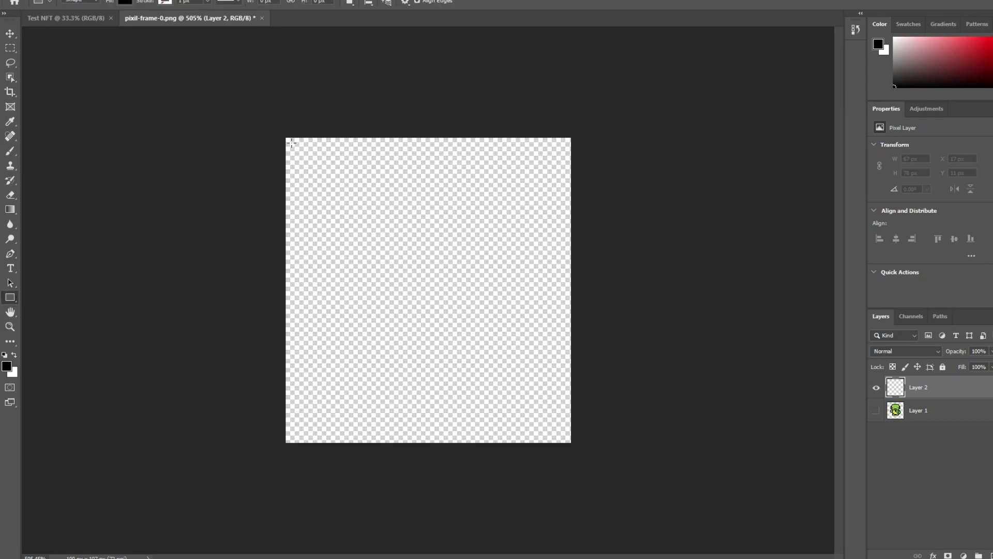
{"action": "left_click_drag", "start_coordinate": [288, 139], "coordinate": [569, 440]}
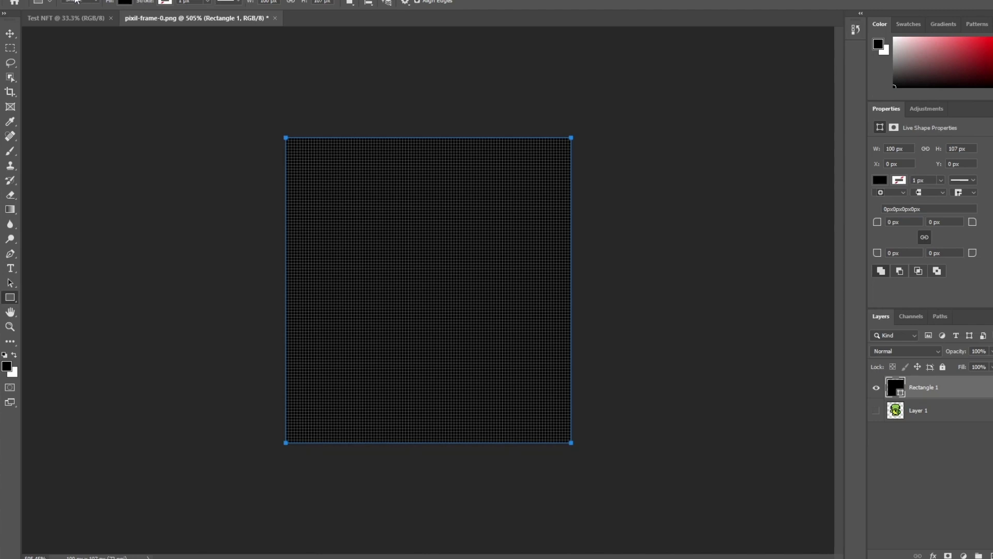
{"action": "left_click", "coordinate": [124, 3]}
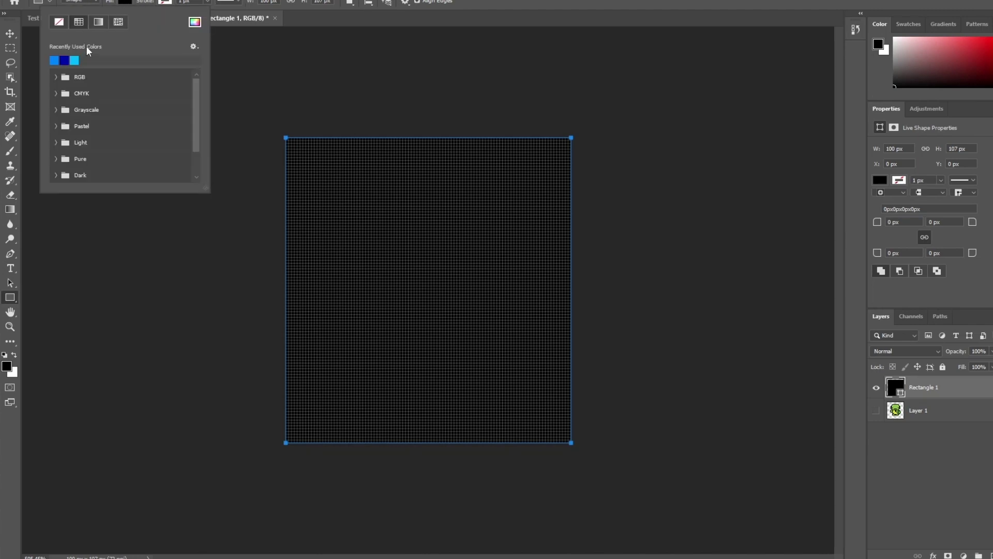
{"action": "left_click", "coordinate": [99, 22]}
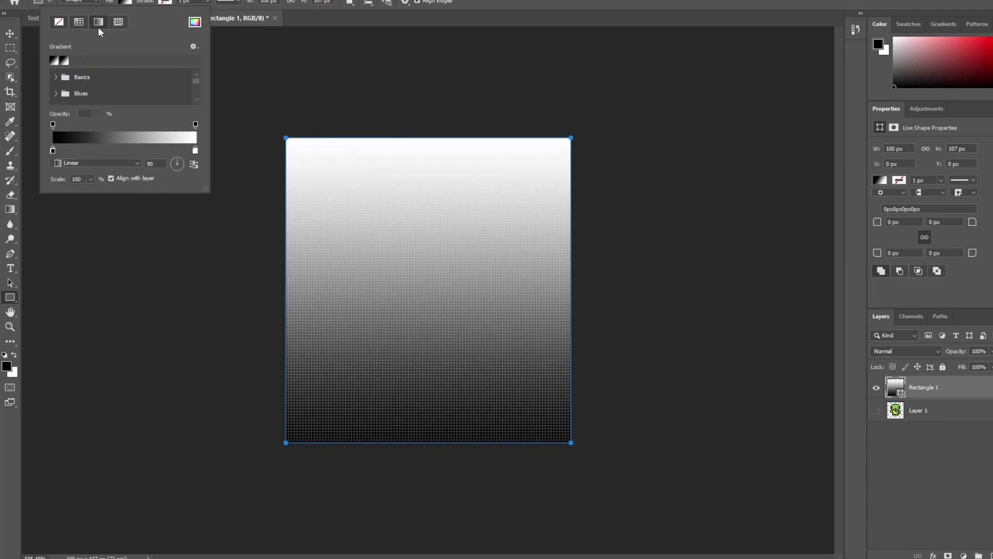
Step: Try several presets from the Purples gradient group on the rectangle, ending with the blue-to-purple one
{"action": "scroll", "coordinate": [86, 98], "scroll_direction": "down", "scroll_amount": 3}
{"action": "scroll", "coordinate": [70, 104], "scroll_direction": "up", "scroll_amount": 1}
{"action": "left_click", "coordinate": [75, 93]}
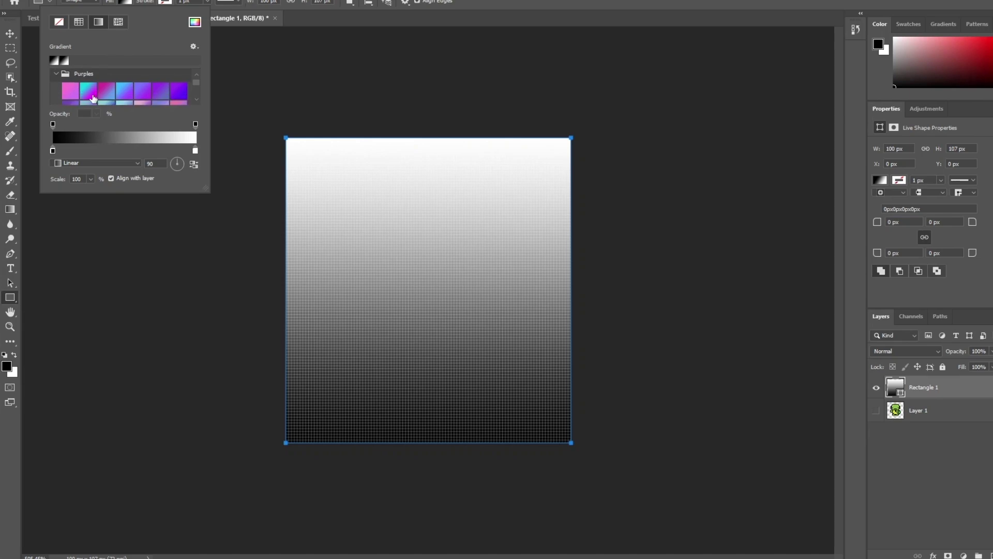
{"action": "left_click", "coordinate": [95, 98]}
{"action": "left_click", "coordinate": [103, 94]}
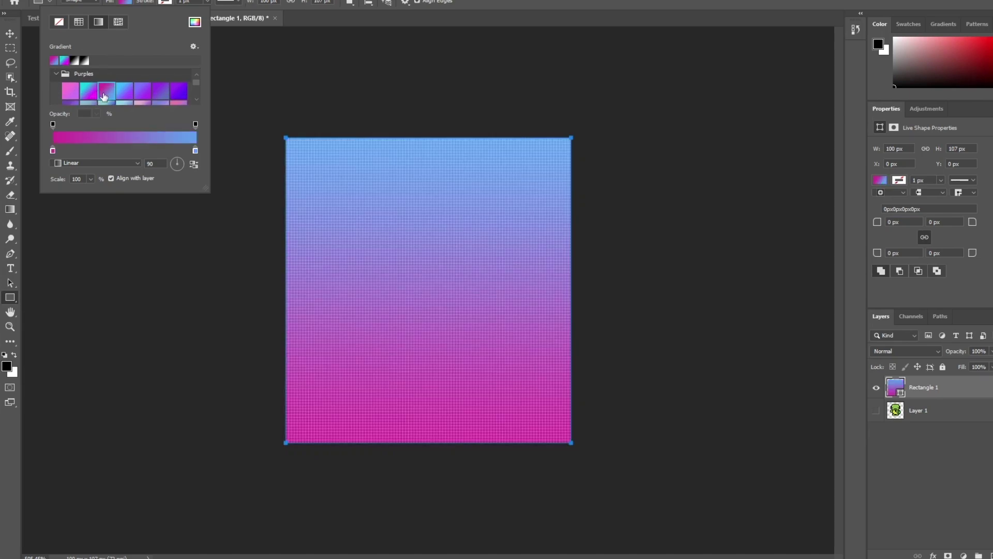
{"action": "left_click", "coordinate": [136, 97]}
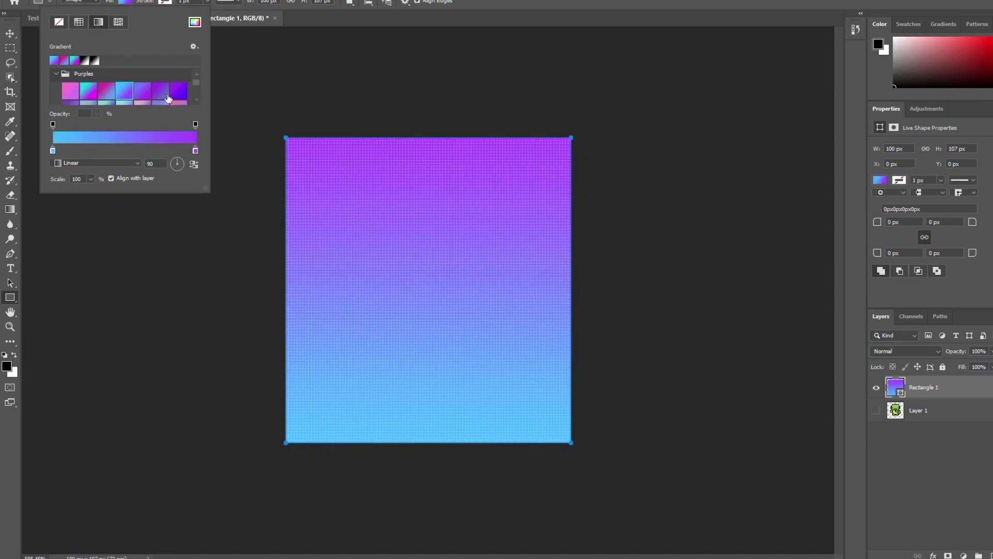
Step: Collapse the expanded Blues and Purples groups in the gradient presets
{"action": "scroll", "coordinate": [86, 95], "scroll_direction": "up", "scroll_amount": 2}
{"action": "left_click", "coordinate": [53, 76]}
{"action": "scroll", "coordinate": [66, 91], "scroll_direction": "up", "scroll_amount": 1}
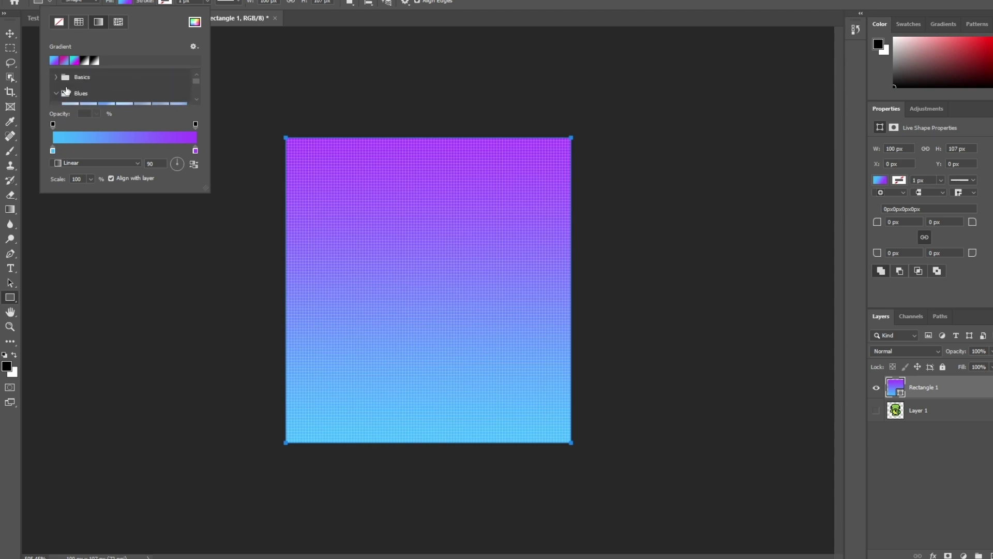
{"action": "left_click", "coordinate": [56, 93]}
{"action": "scroll", "coordinate": [64, 85], "scroll_direction": "down", "scroll_amount": 1}
{"action": "left_click", "coordinate": [57, 98]}
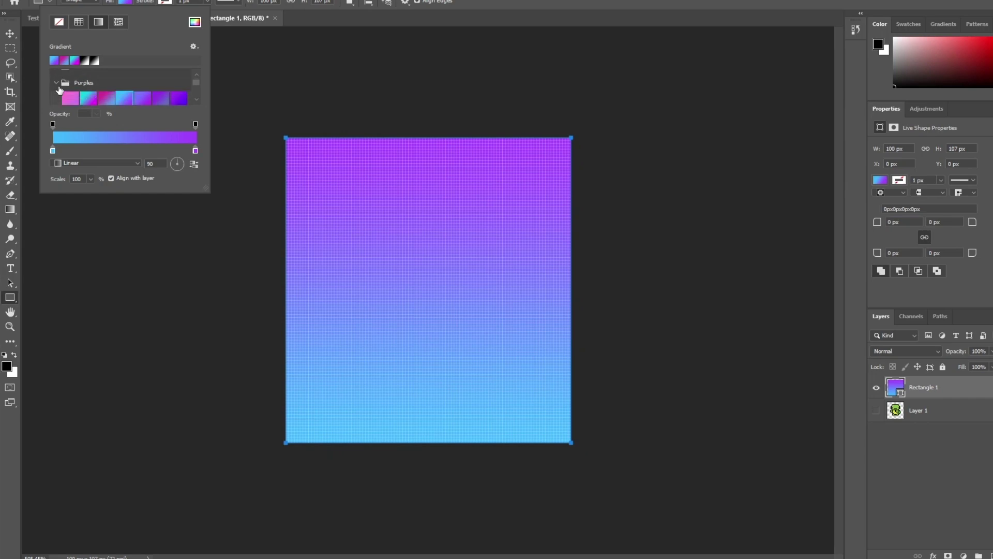
{"action": "scroll", "coordinate": [58, 82], "scroll_direction": "up", "scroll_amount": 1}
{"action": "scroll", "coordinate": [58, 82], "scroll_direction": "down", "scroll_amount": 1}
{"action": "left_click", "coordinate": [53, 83]}
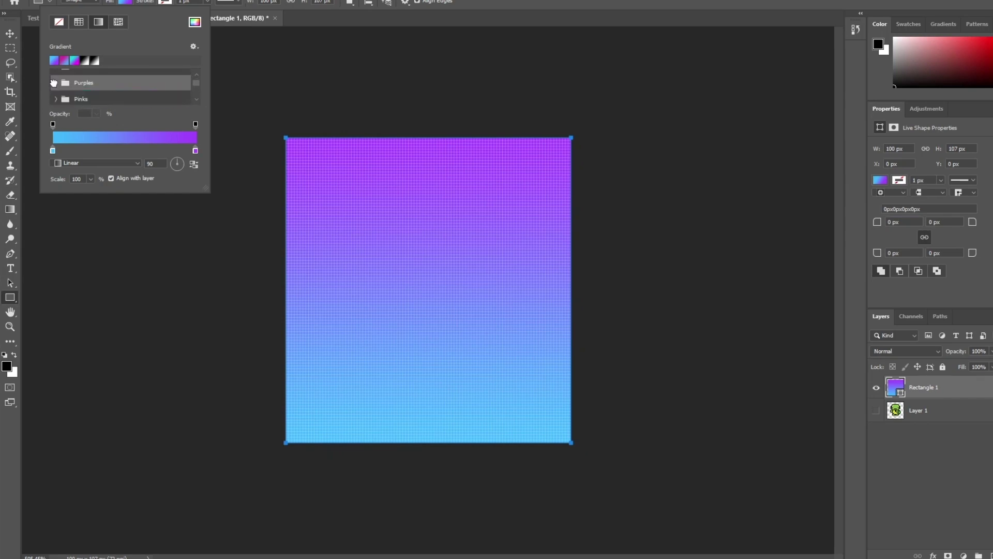
Step: Fill the rectangle with the green-to-turquoise gradient preset from the Greens group
{"action": "scroll", "coordinate": [89, 91], "scroll_direction": "down", "scroll_amount": 3}
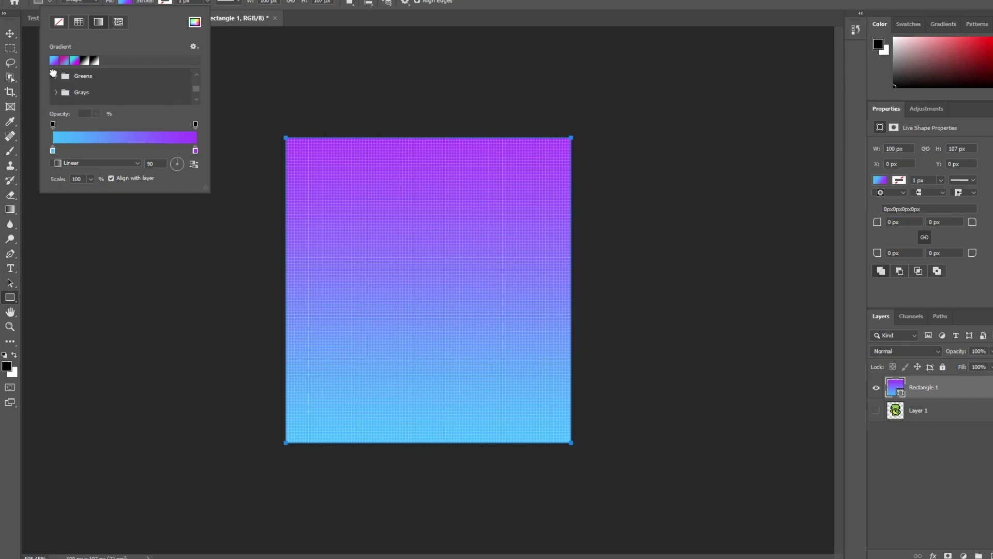
{"action": "left_click", "coordinate": [51, 76]}
{"action": "scroll", "coordinate": [68, 85], "scroll_direction": "down", "scroll_amount": 1}
{"action": "left_click", "coordinate": [73, 85]}
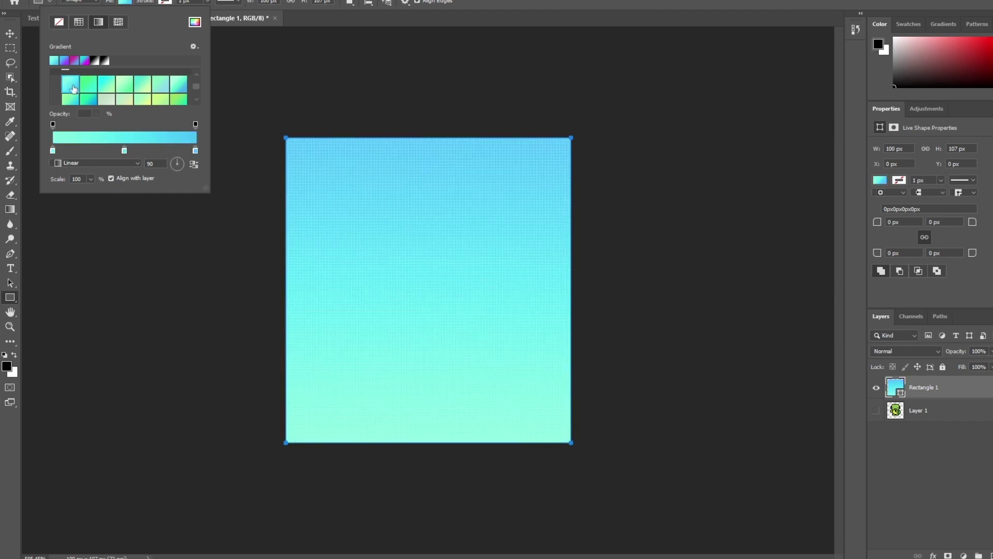
{"action": "left_click", "coordinate": [88, 85]}
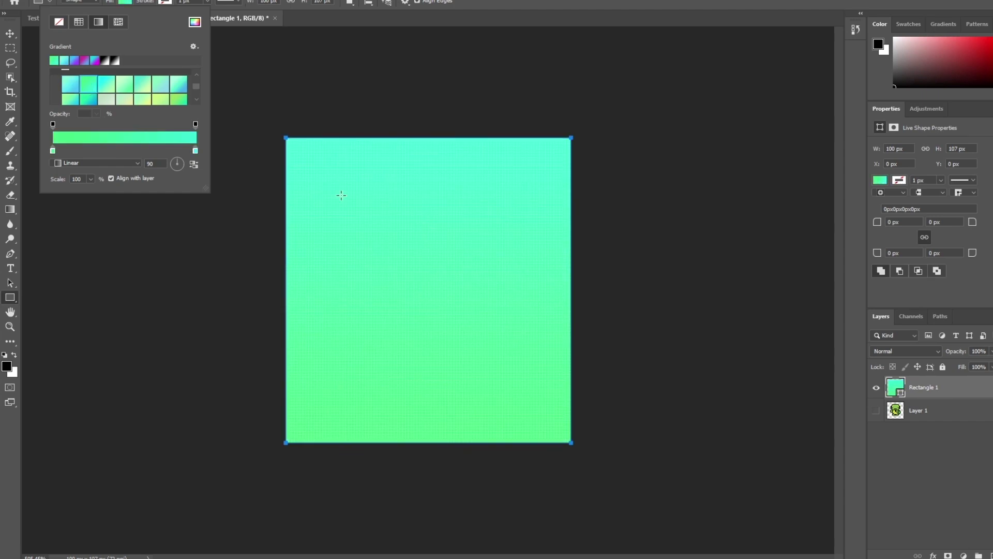
Step: Show the turtle layer again and place the gradient rectangle layer beneath it as the background
{"action": "left_click", "coordinate": [861, 426]}
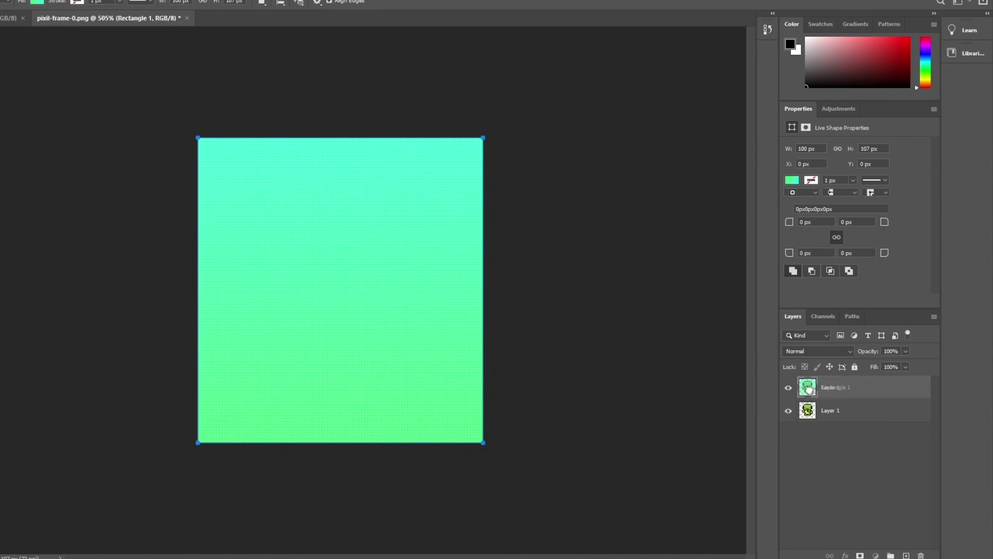
{"action": "left_click", "coordinate": [830, 421]}
{"action": "left_click_drag", "start_coordinate": [834, 395], "coordinate": [840, 430]}
{"action": "left_click", "coordinate": [844, 443]}
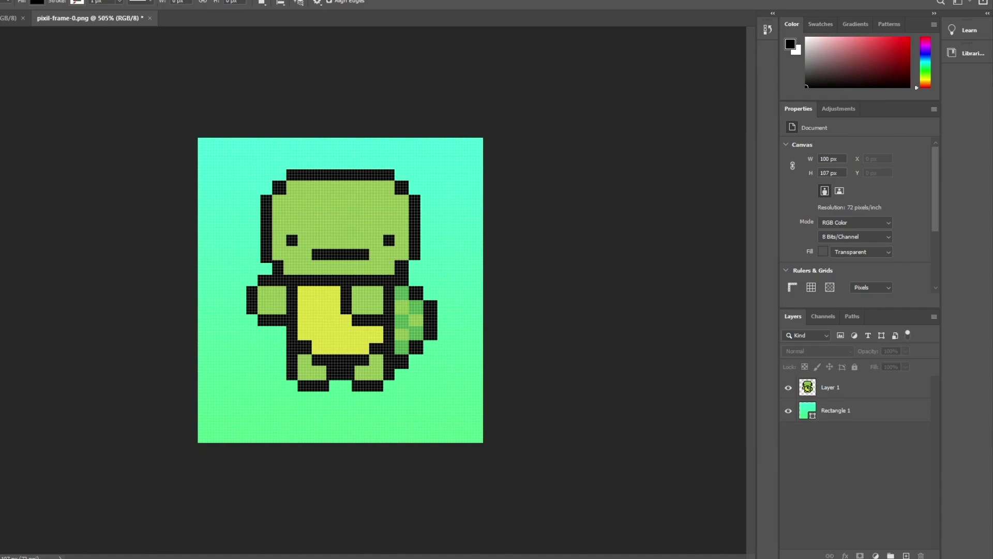
Step: Add three new empty layers above the turtle layer with default settings
{"action": "key", "text": "ctrl+shift+n"}
{"action": "left_click", "coordinate": [549, 150]}
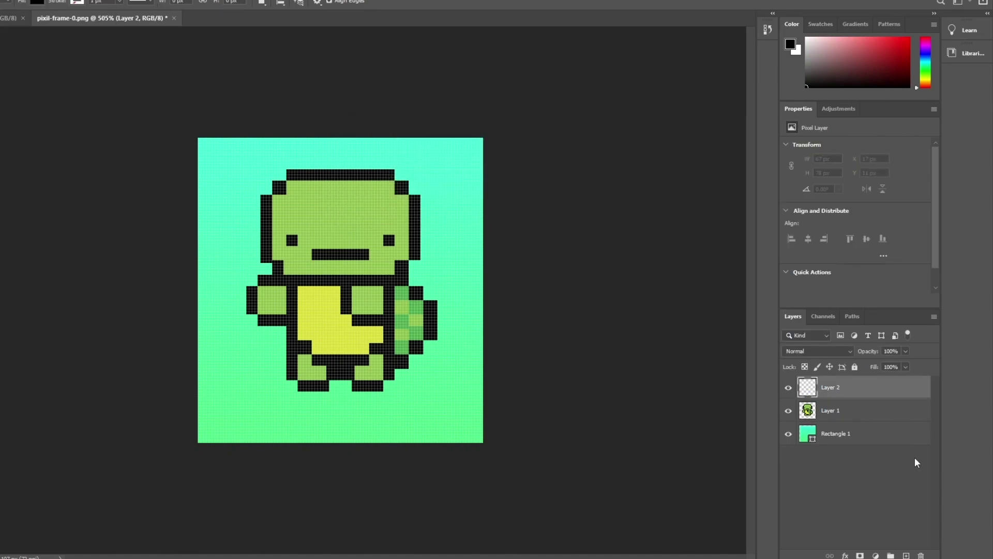
{"action": "key", "text": "ctrl+shift+alt+n"}
{"action": "key", "text": "ctrl+shift+n"}
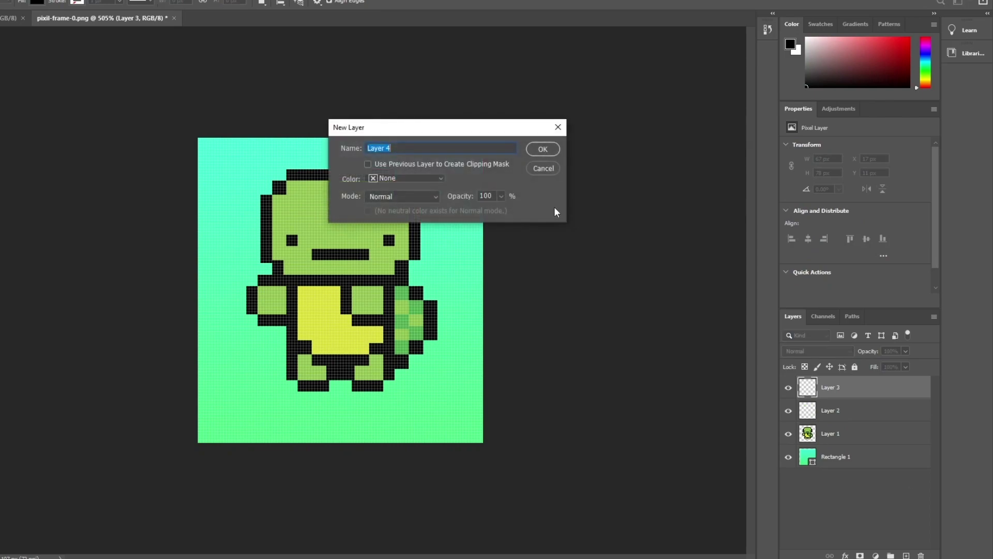
{"action": "key", "text": "Return"}
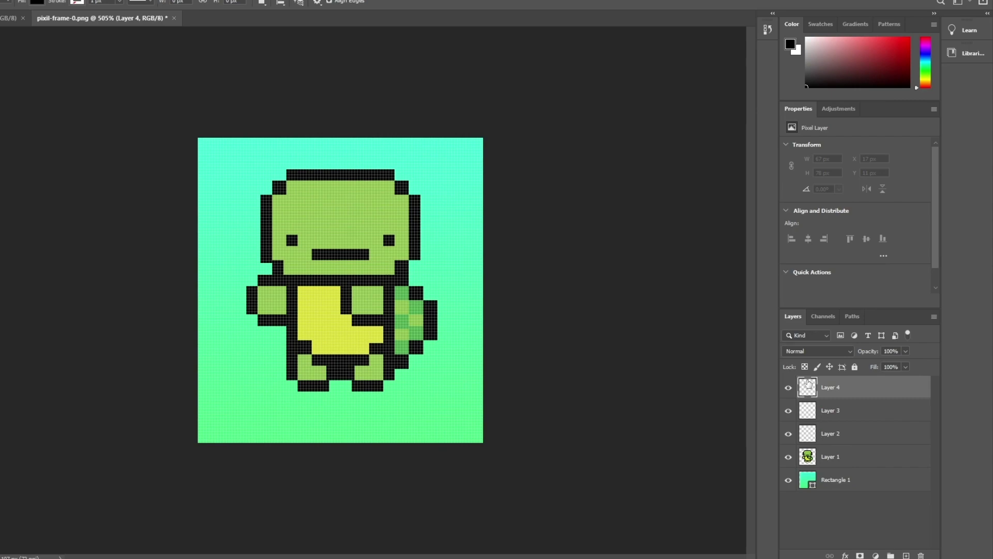
Step: Hide the gradient rectangle, the turtle layer and the two lower empty layers, leaving only the topmost layer shown
{"action": "left_click", "coordinate": [788, 479]}
{"action": "left_click", "coordinate": [789, 458]}
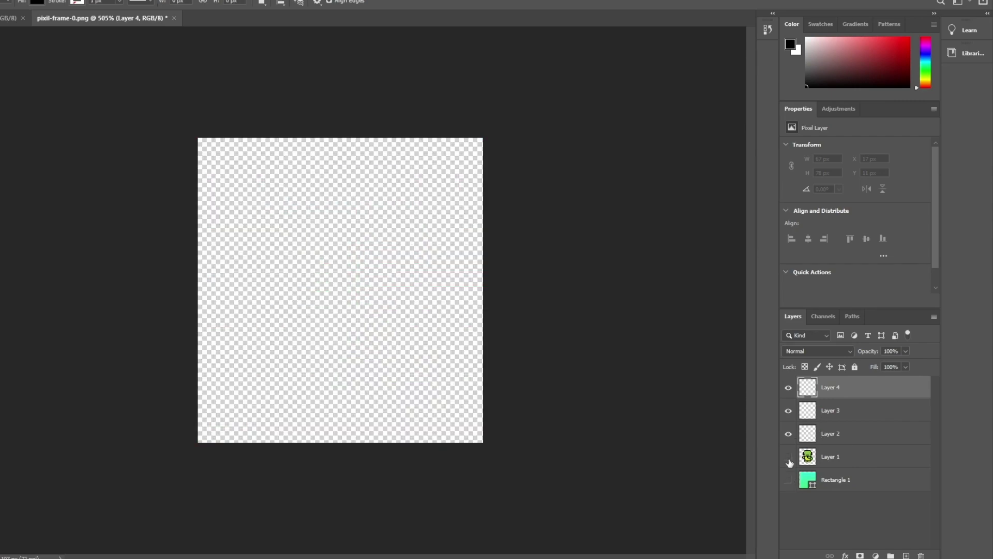
{"action": "left_click", "coordinate": [788, 433]}
{"action": "left_click", "coordinate": [788, 410]}
Step: Set the Rectangle tool's fill to the cyan-to-light-green gradient preset from the Greens group, with the topmost layer selected
{"action": "left_click", "coordinate": [37, 2]}
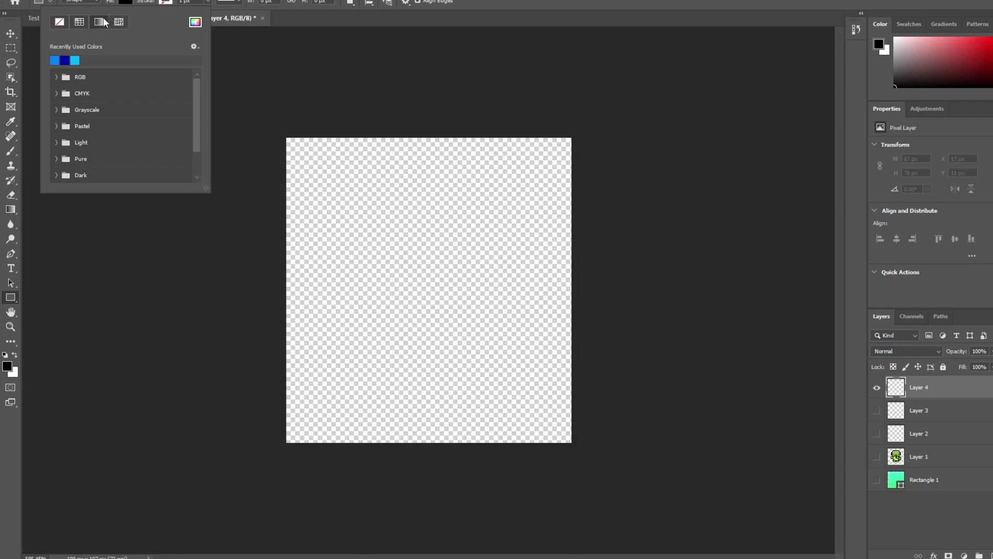
{"action": "left_click", "coordinate": [99, 21]}
{"action": "left_click", "coordinate": [108, 84]}
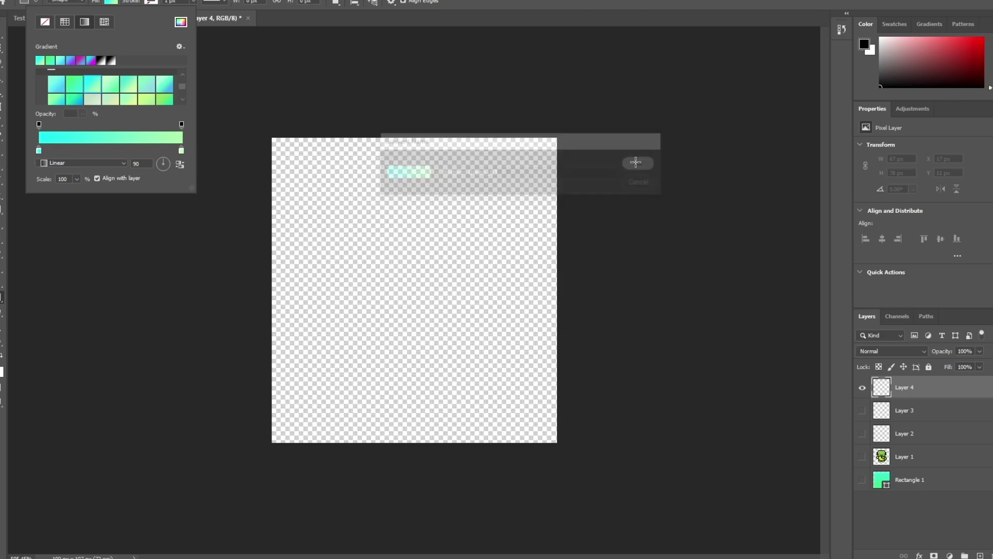
{"action": "left_click", "coordinate": [914, 405]}
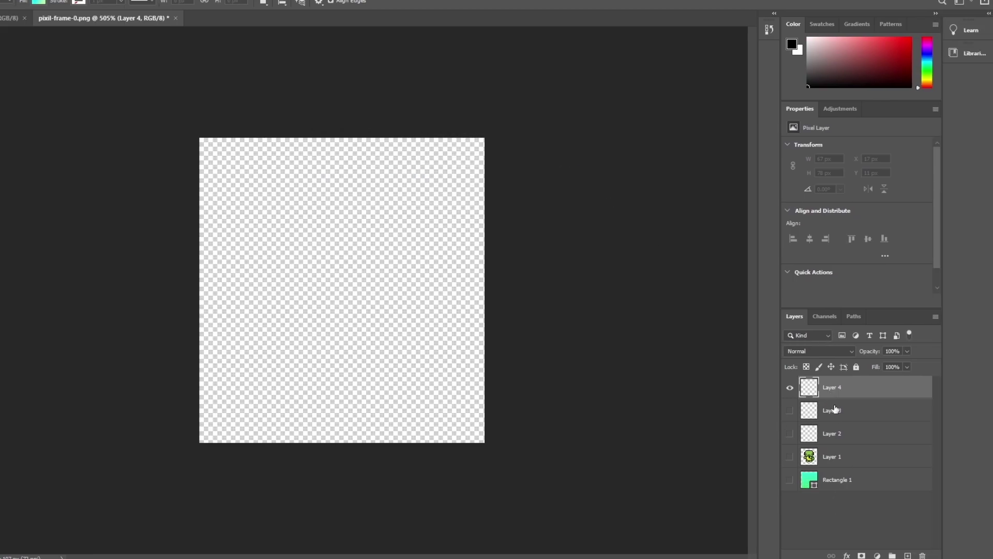
{"action": "left_click", "coordinate": [39, 4]}
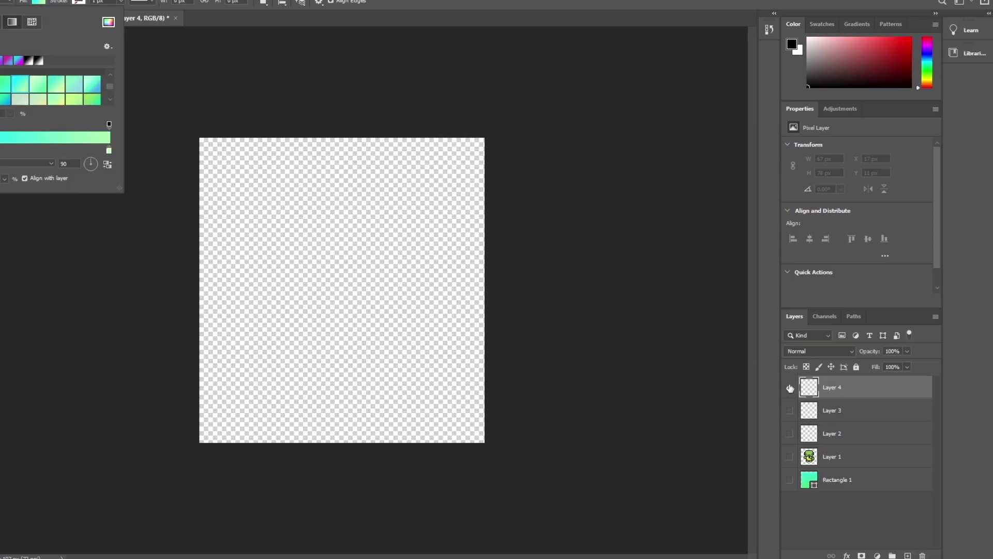
{"action": "left_click", "coordinate": [791, 389]}
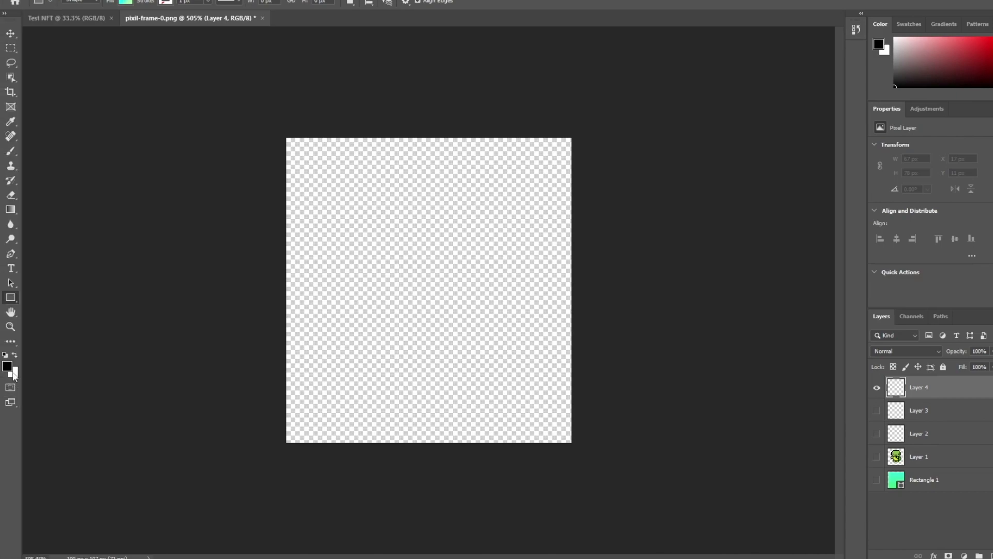
Step: Draw a 100 × 107 px gradient rectangle covering the whole canvas on the topmost layer
{"action": "left_click", "coordinate": [7, 366]}
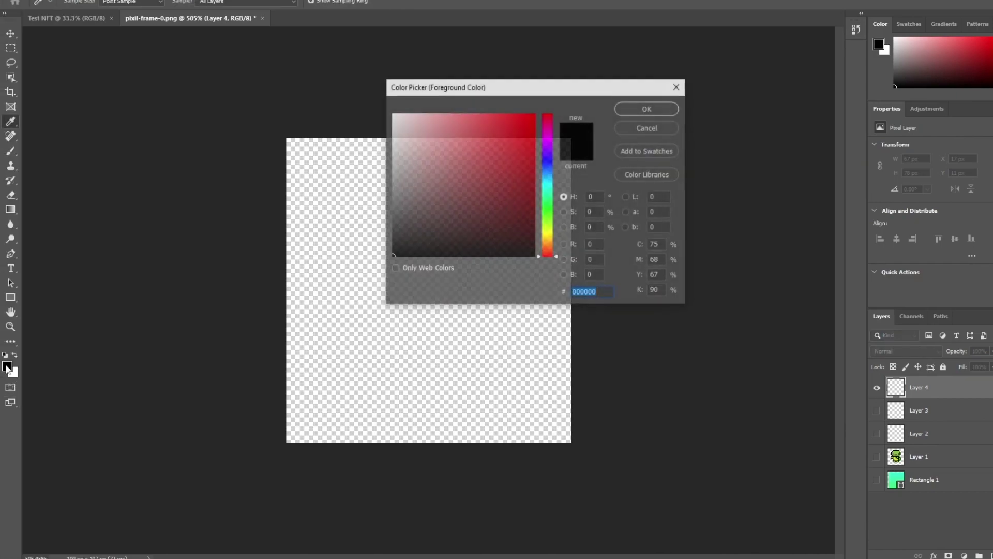
{"action": "key", "text": "Escape"}
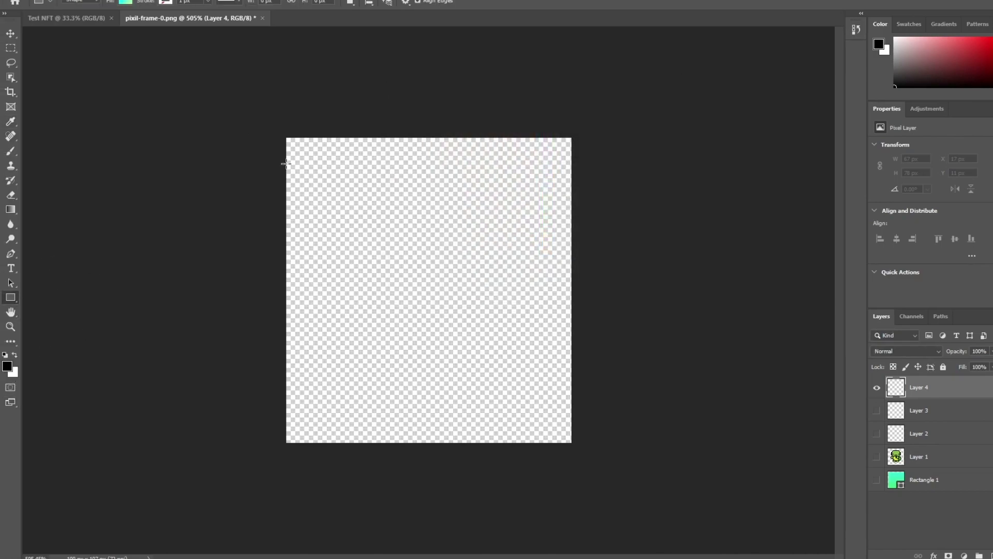
{"action": "left_click_drag", "start_coordinate": [288, 140], "coordinate": [570, 441]}
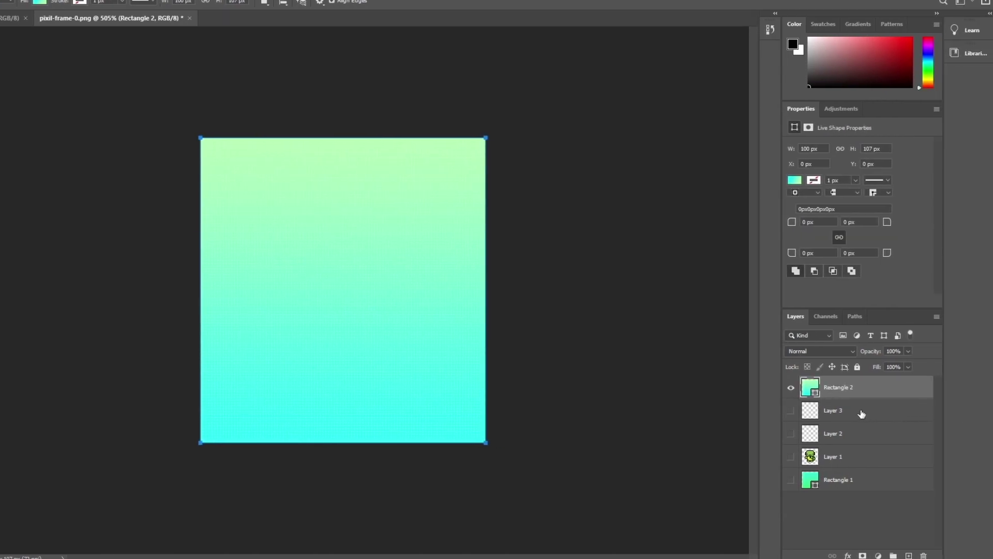
Step: Hide the new cyan-to-light-green rectangle and select the empty layer directly beneath it
{"action": "left_click", "coordinate": [861, 413]}
{"action": "left_click", "coordinate": [791, 388]}
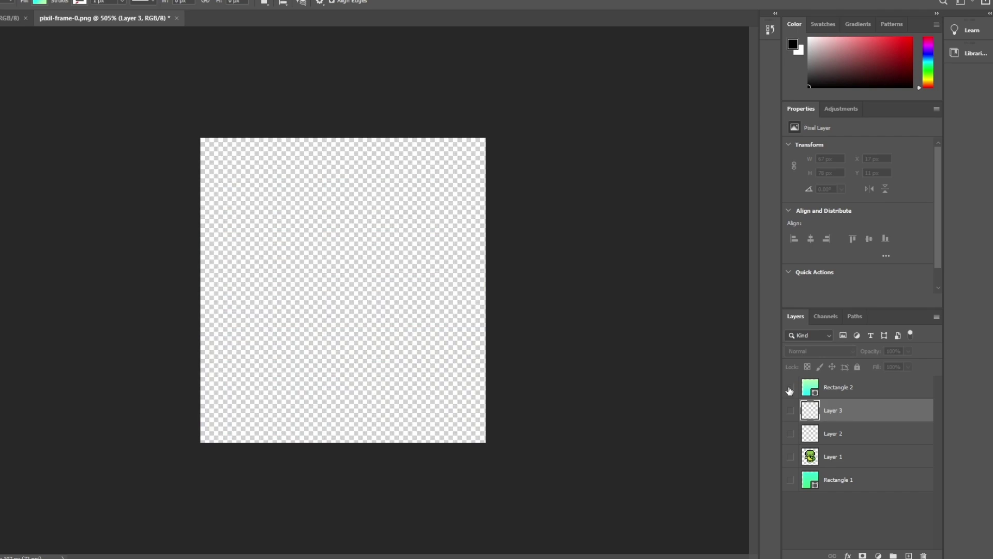
{"action": "left_click", "coordinate": [792, 389]}
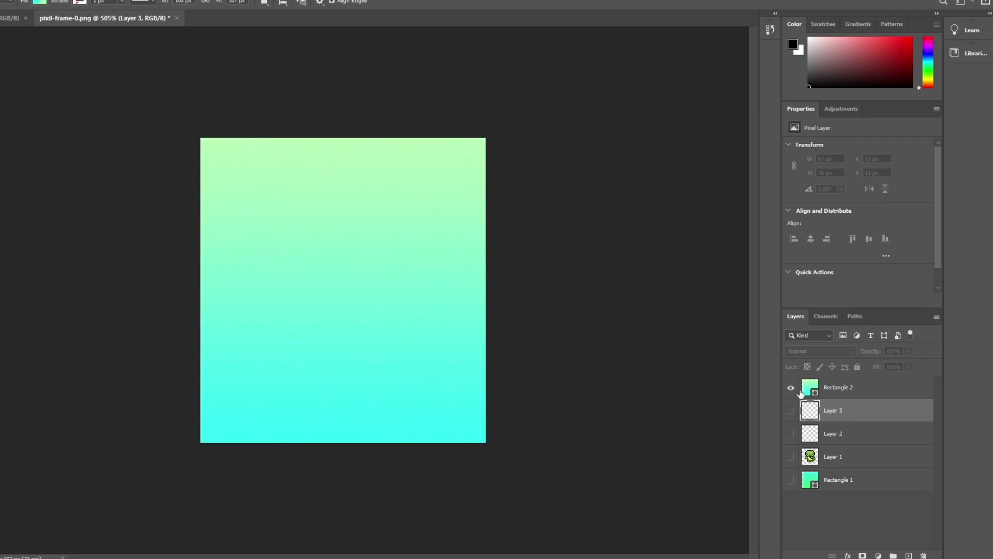
{"action": "left_click", "coordinate": [854, 393]}
{"action": "left_click", "coordinate": [853, 416]}
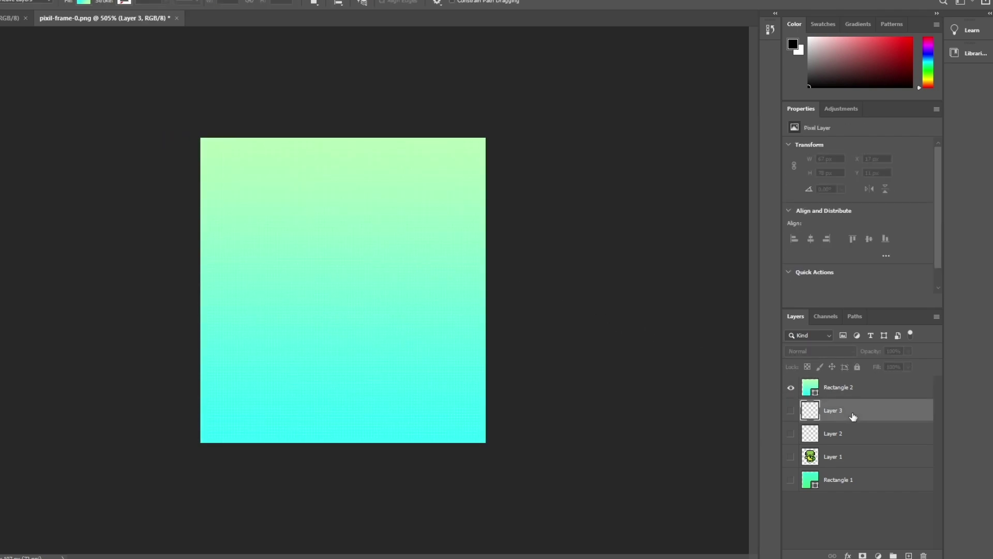
{"action": "left_click", "coordinate": [789, 388]}
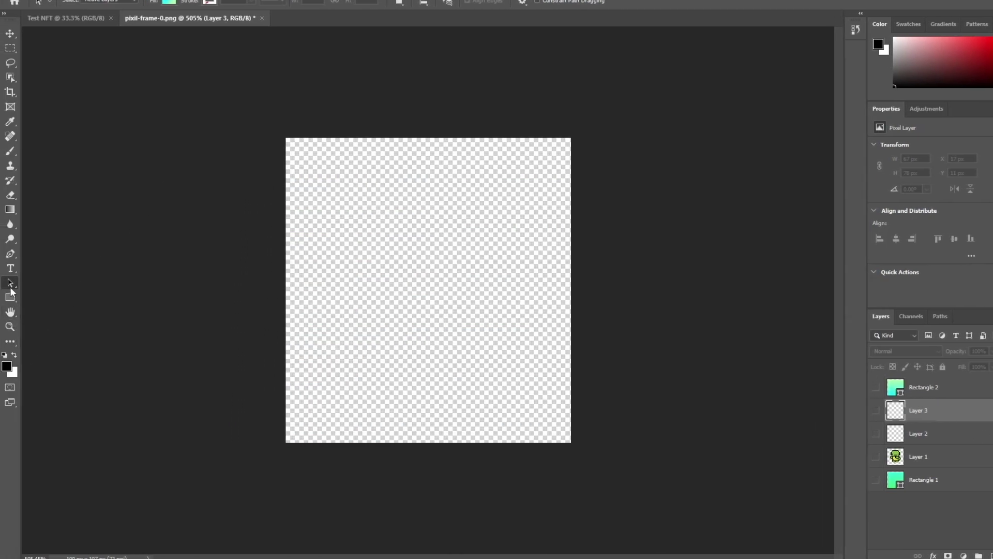
Step: Draw another full-canvas rectangle, 100 × 107 px, and fill it with the recently used magenta-to-blue gradient
{"action": "left_click", "coordinate": [11, 298]}
{"action": "left_click_drag", "start_coordinate": [286, 138], "coordinate": [571, 442]}
{"action": "left_click", "coordinate": [127, 3]}
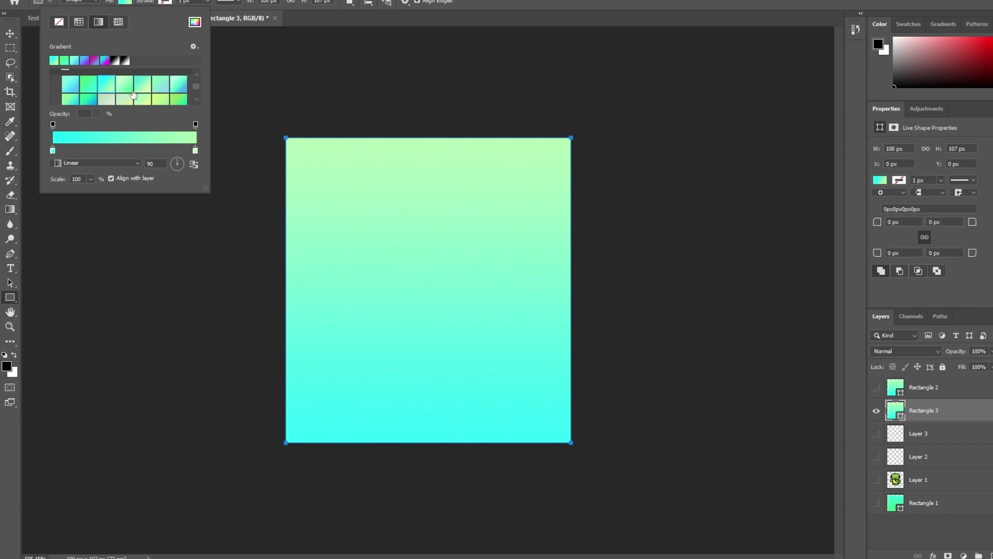
{"action": "left_click", "coordinate": [130, 91]}
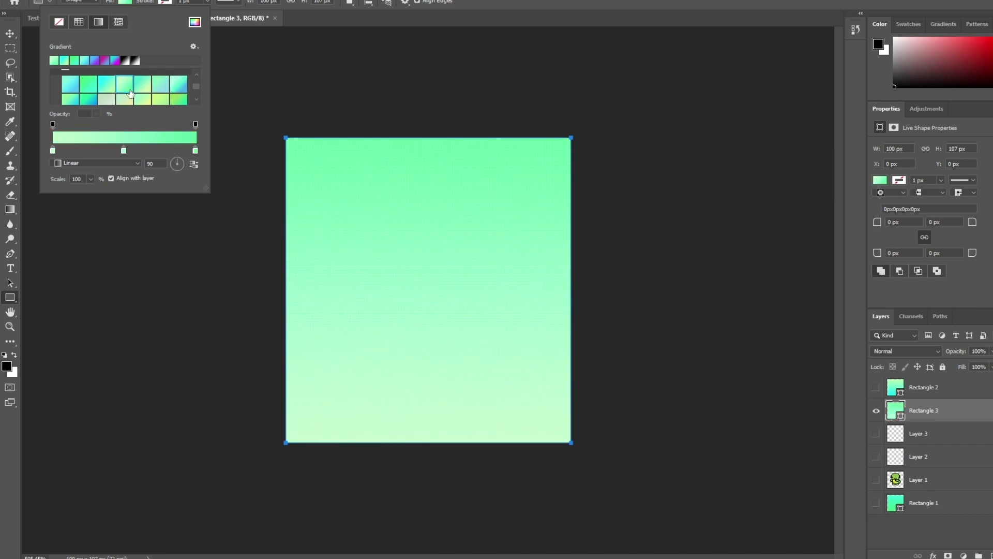
{"action": "left_click", "coordinate": [104, 62]}
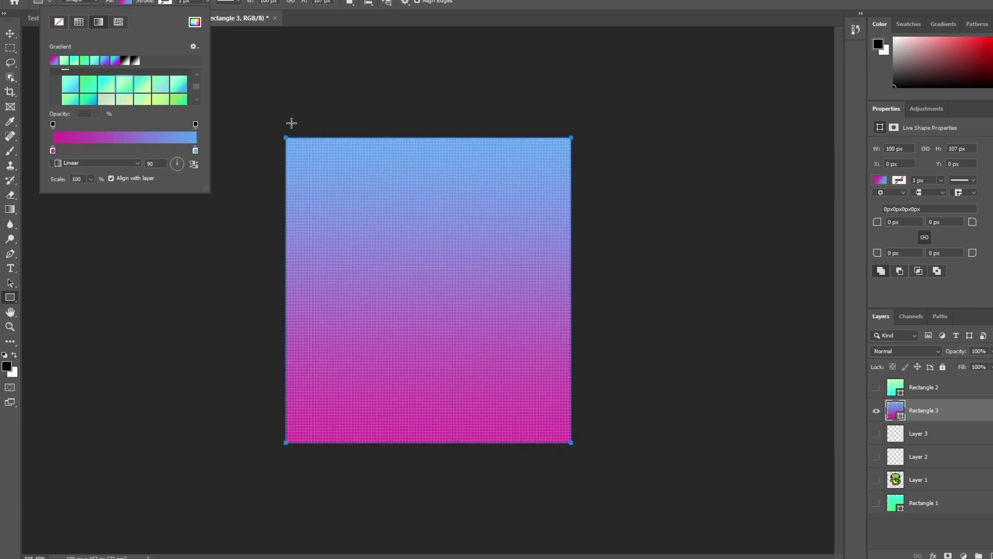
{"action": "left_click", "coordinate": [289, 122]}
Step: With the magenta-to-blue rectangle hidden, draw a 100 × 107 px full-canvas rectangle above Layer 3's position and fill it with the dark-blue-to-turquoise gradient preset
{"action": "left_click", "coordinate": [877, 410]}
{"action": "left_click", "coordinate": [919, 437]}
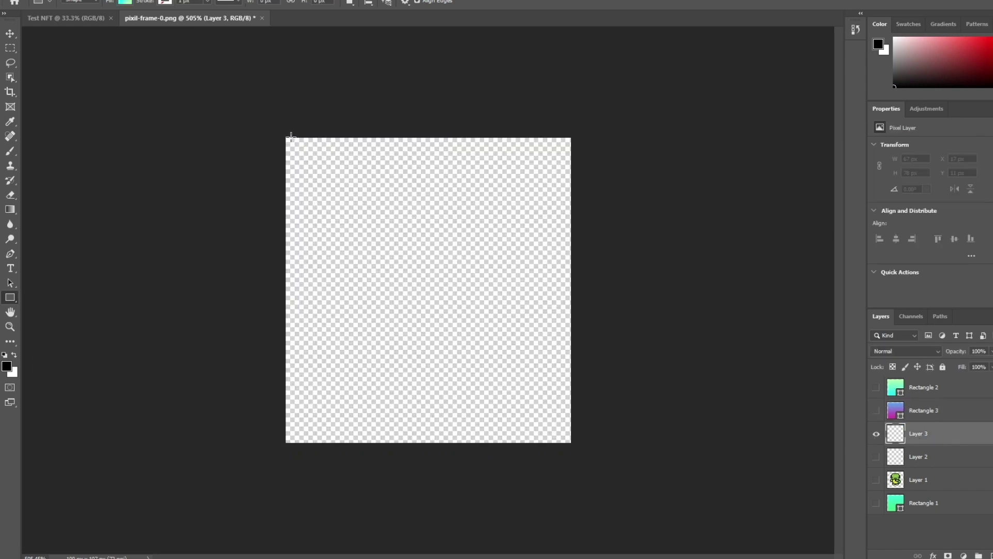
{"action": "left_click_drag", "start_coordinate": [288, 139], "coordinate": [571, 443]}
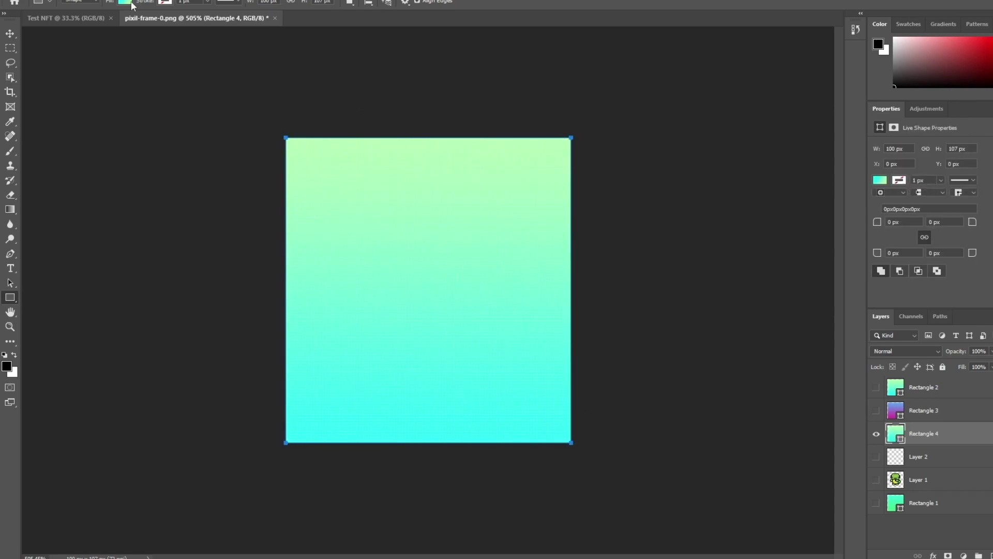
{"action": "left_click", "coordinate": [126, 2]}
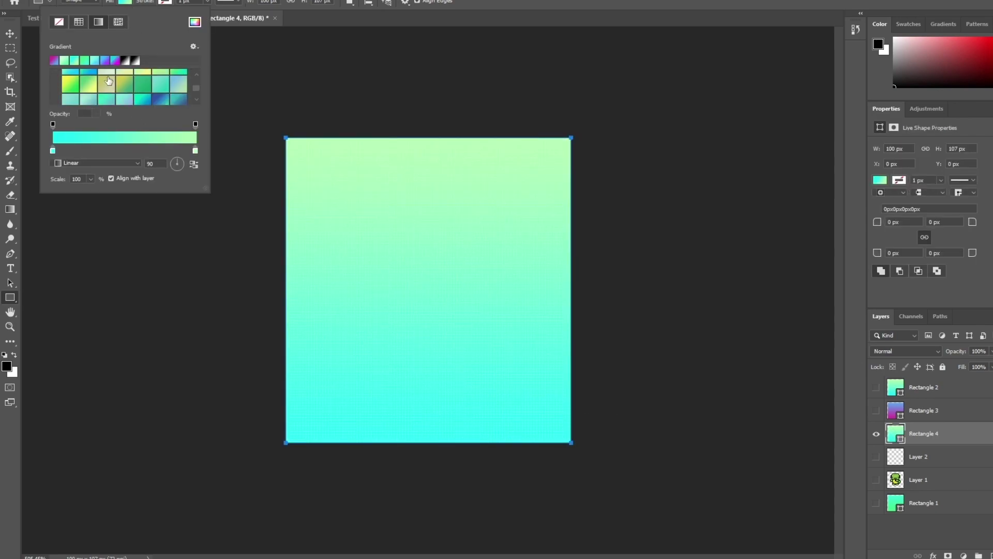
{"action": "scroll", "coordinate": [107, 106], "scroll_direction": "down", "scroll_amount": 3}
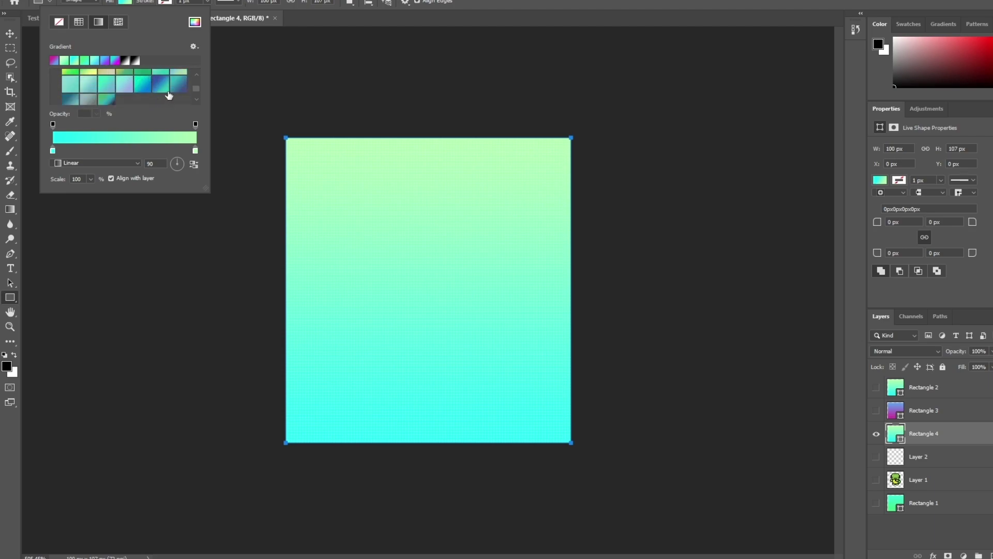
{"action": "left_click", "coordinate": [162, 87]}
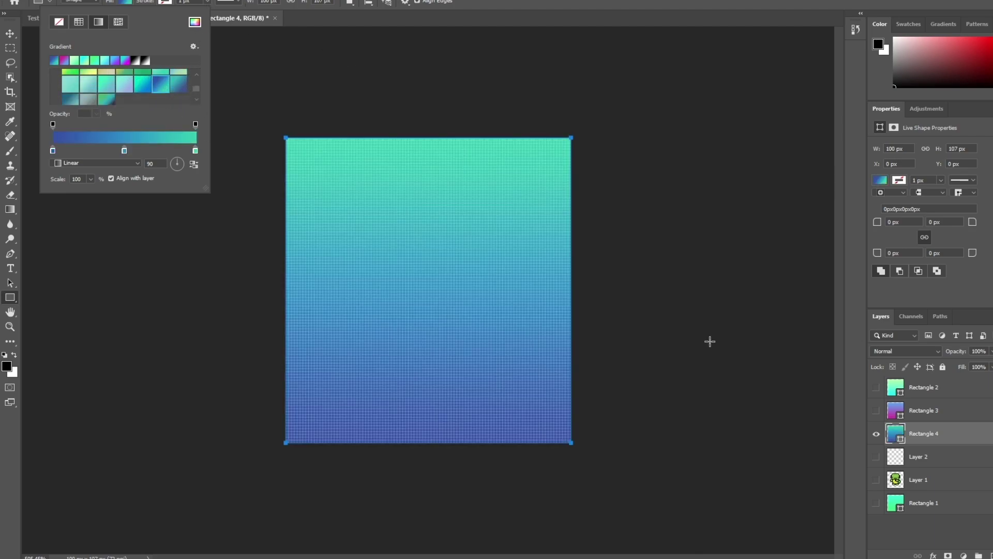
{"action": "left_click", "coordinate": [882, 435]}
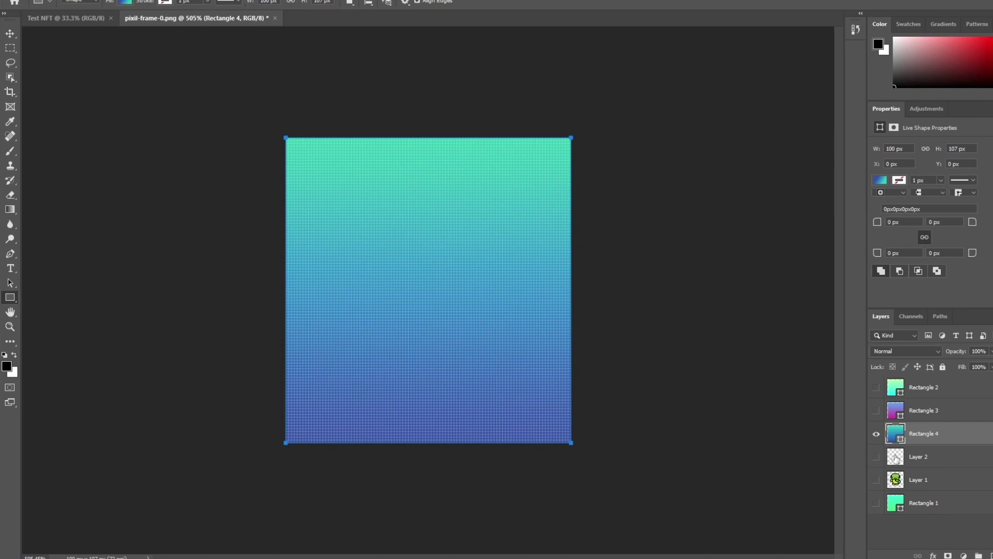
Step: Hide the blue-to-turquoise rectangle and draw a 100 × 107 px full-canvas rectangle on the last empty layer, made visible
{"action": "left_click", "coordinate": [876, 434]}
{"action": "left_click", "coordinate": [876, 457]}
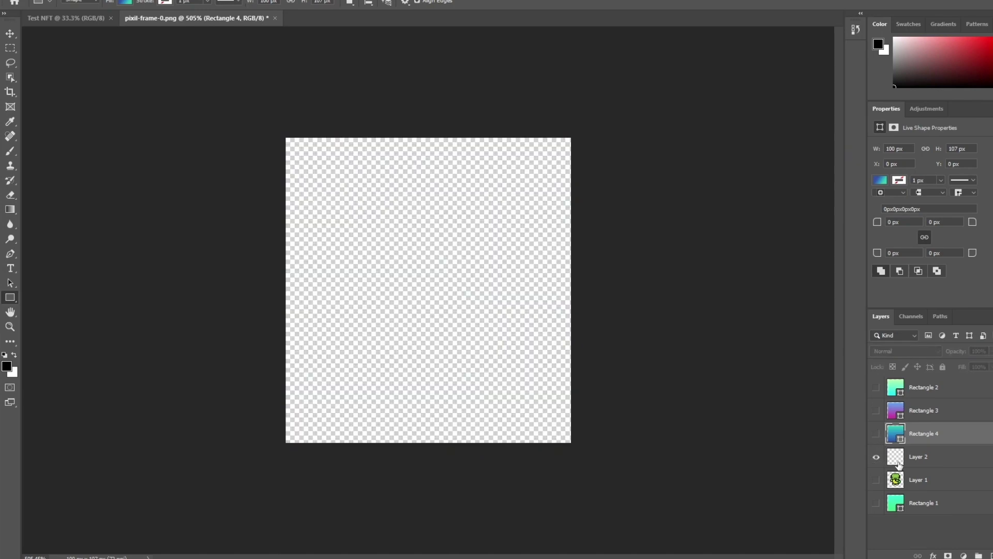
{"action": "left_click", "coordinate": [899, 464]}
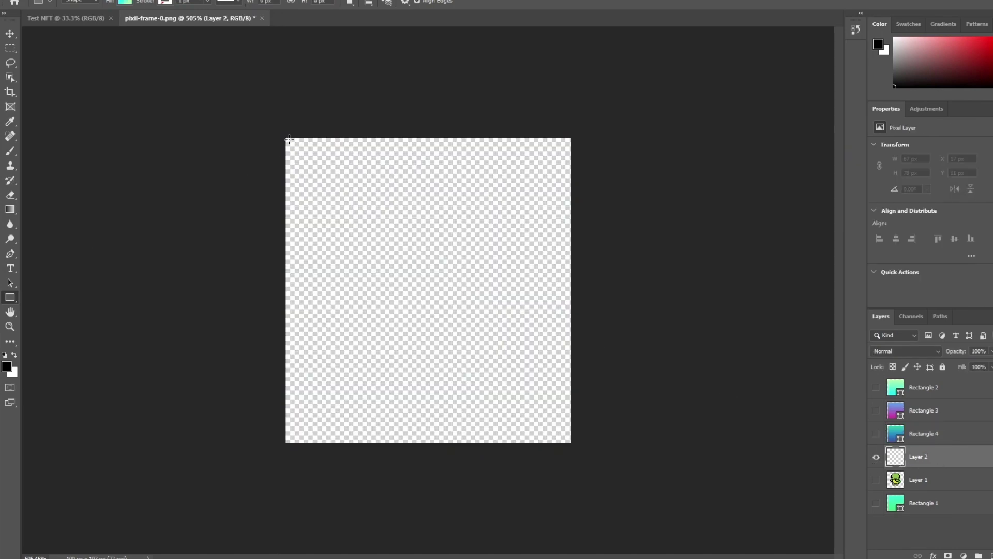
{"action": "left_click_drag", "start_coordinate": [288, 140], "coordinate": [569, 442]}
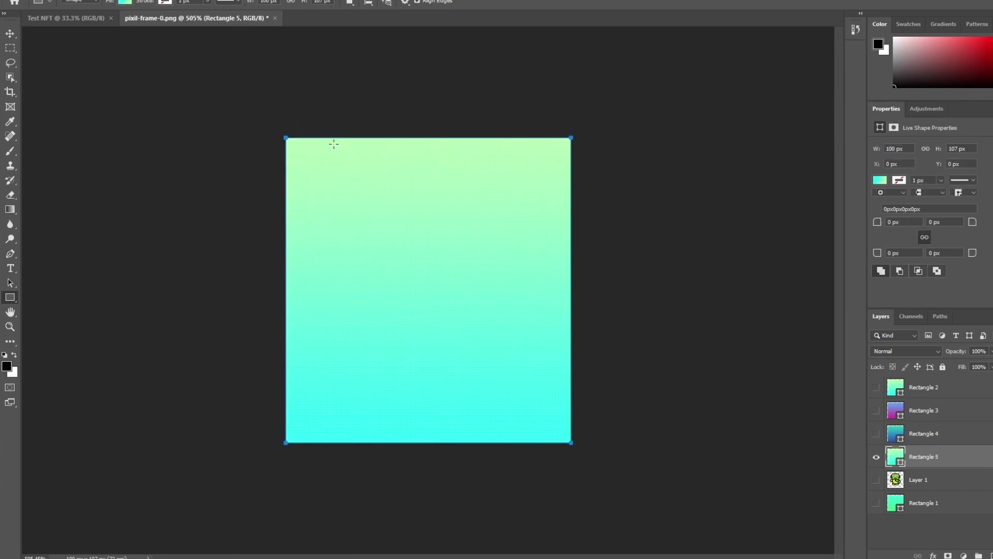
Step: Change the newest rectangle's fill to the magenta-to-dark-purple gradient preset
{"action": "left_click", "coordinate": [125, 3]}
{"action": "scroll", "coordinate": [64, 79], "scroll_direction": "down", "scroll_amount": 2}
{"action": "left_click", "coordinate": [56, 94]}
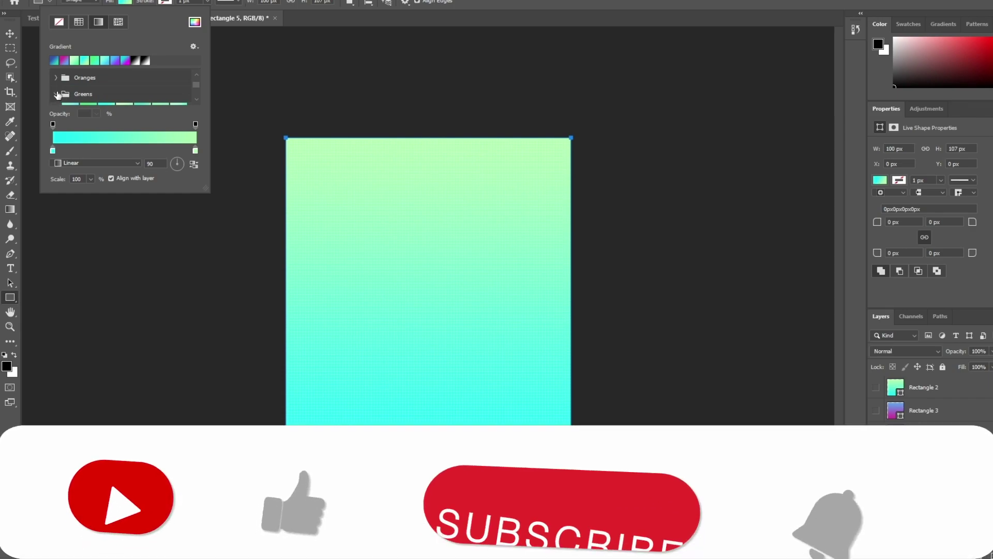
{"action": "scroll", "coordinate": [57, 90], "scroll_direction": "down", "scroll_amount": 3}
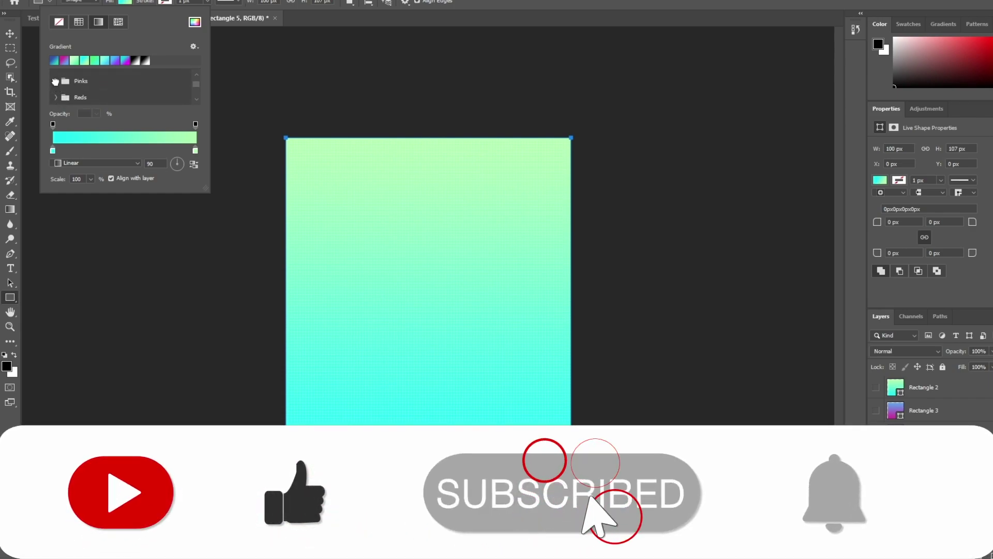
{"action": "scroll", "coordinate": [56, 80], "scroll_direction": "up", "scroll_amount": 1}
{"action": "left_click", "coordinate": [57, 74]}
{"action": "left_click", "coordinate": [143, 81]}
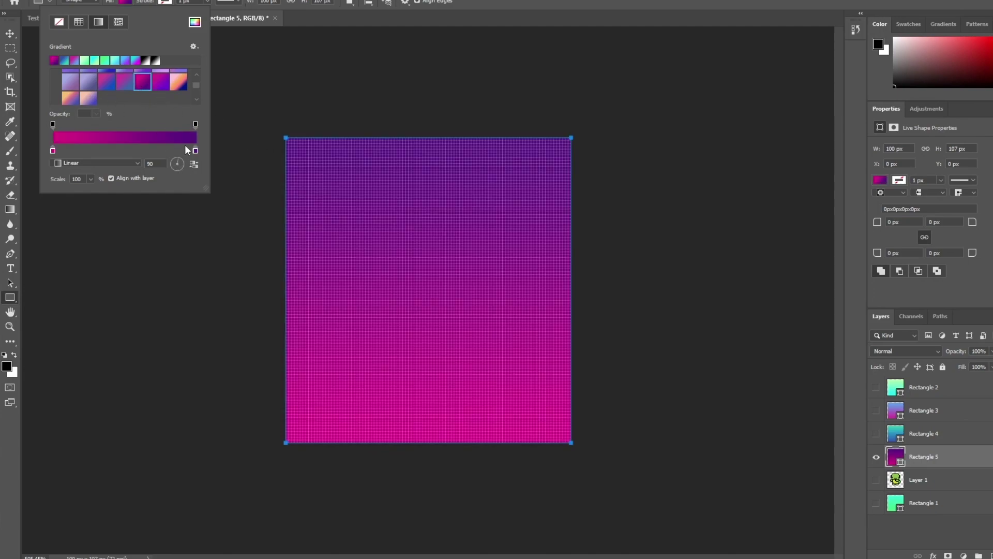
Step: Rotate the magenta-to-purple gradient to an angle of 129 degrees, keeping the Linear style
{"action": "left_click", "coordinate": [192, 165]}
{"action": "left_click", "coordinate": [127, 163]}
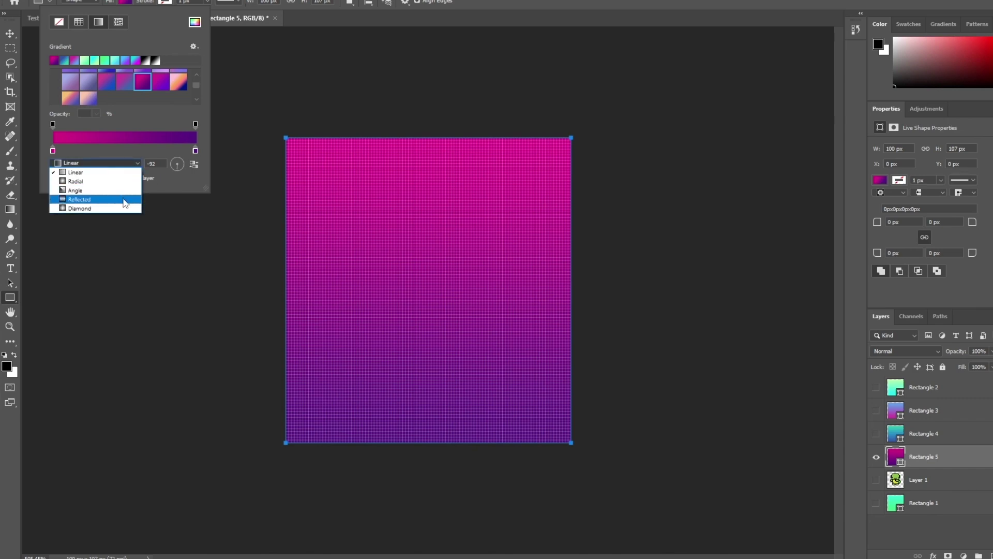
{"action": "left_click", "coordinate": [125, 173]}
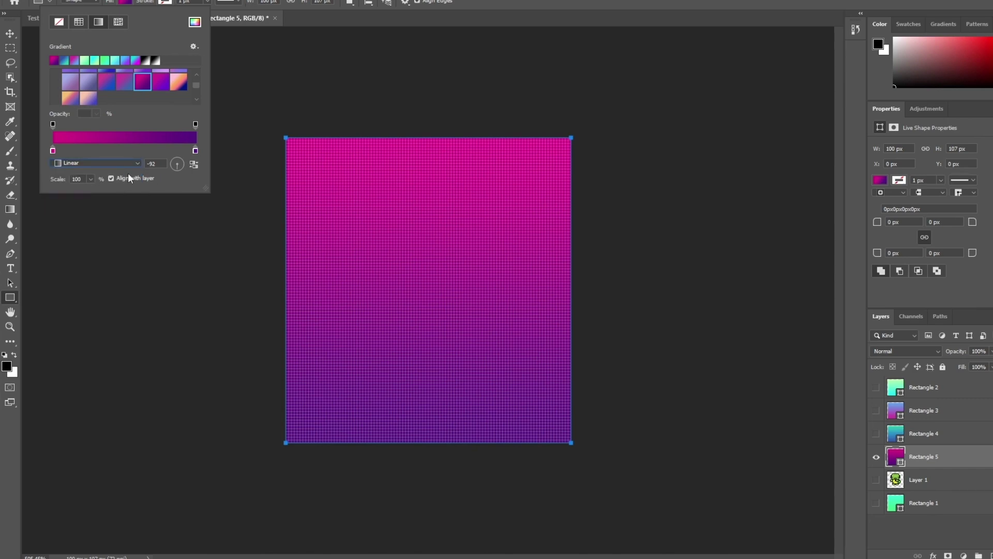
{"action": "left_click", "coordinate": [178, 157]}
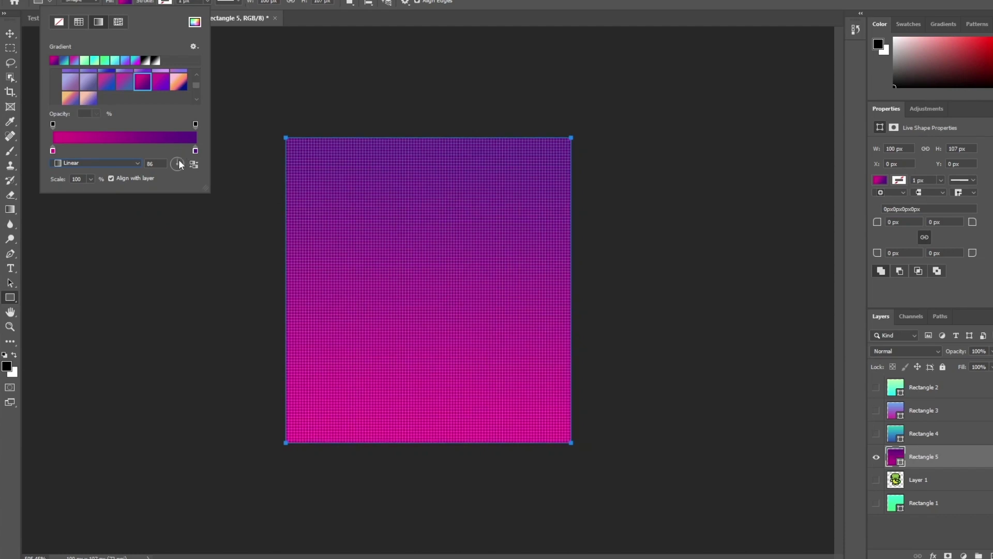
{"action": "left_click", "coordinate": [174, 159]}
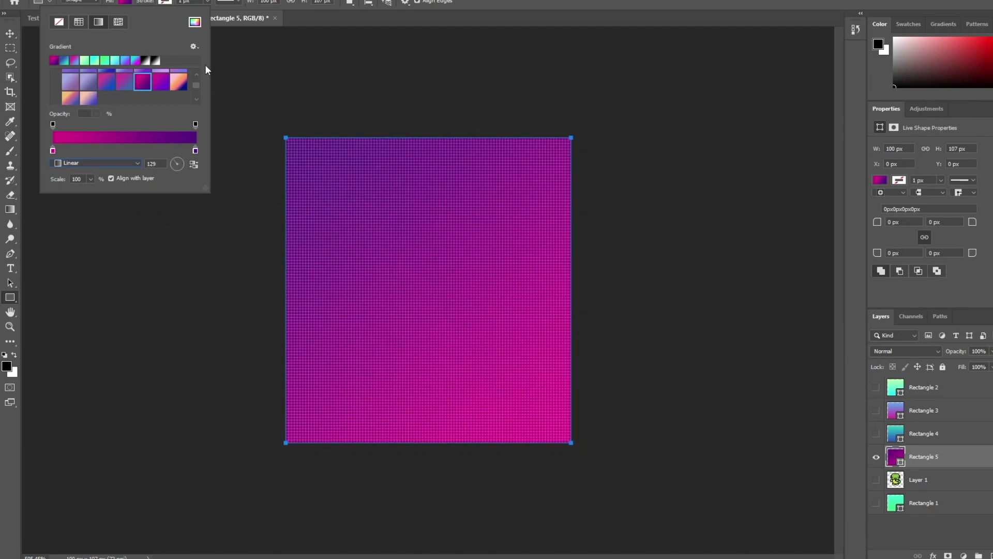
{"action": "left_click", "coordinate": [333, 28]}
Step: Move the turtle layer to the top of the layer stack and show it with the magenta-to-purple rectangle hidden
{"action": "left_click", "coordinate": [911, 538]}
{"action": "left_click_drag", "start_coordinate": [923, 478], "coordinate": [924, 385]}
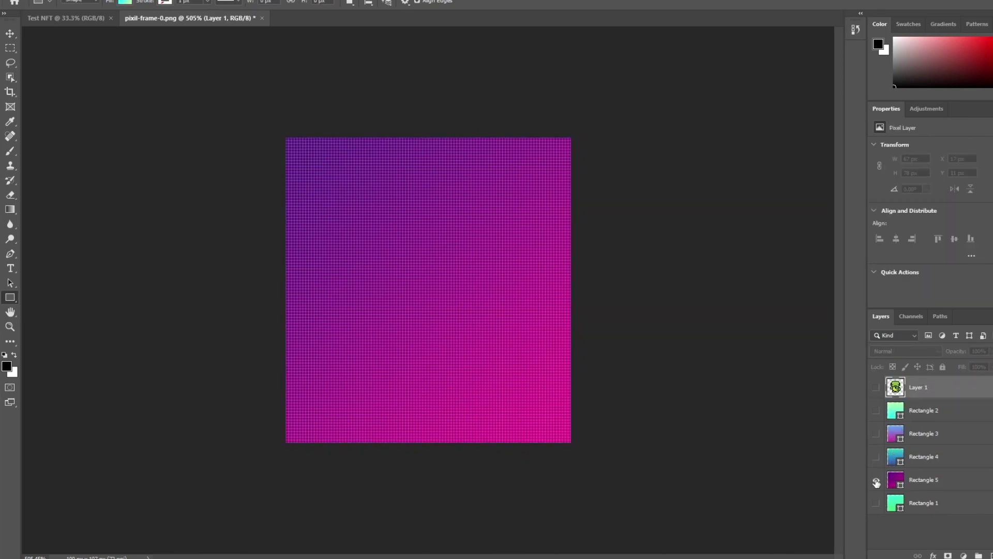
{"action": "left_click", "coordinate": [876, 481]}
{"action": "left_click", "coordinate": [876, 388]}
Step: Preview the turtle against each of the four new gradient rectangles by showing and hiding them one at a time
{"action": "left_click", "coordinate": [876, 411]}
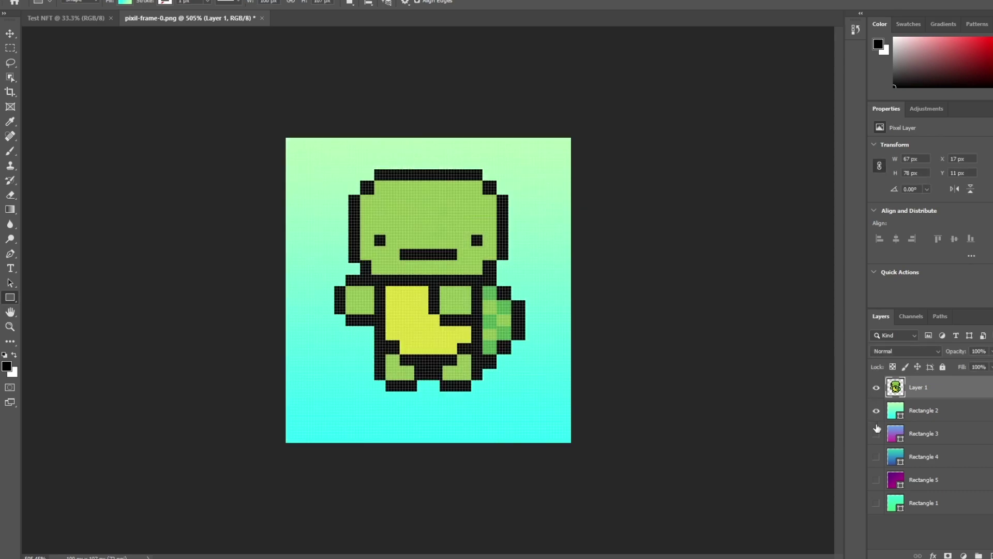
{"action": "left_click", "coordinate": [876, 411]}
{"action": "left_click", "coordinate": [876, 434]}
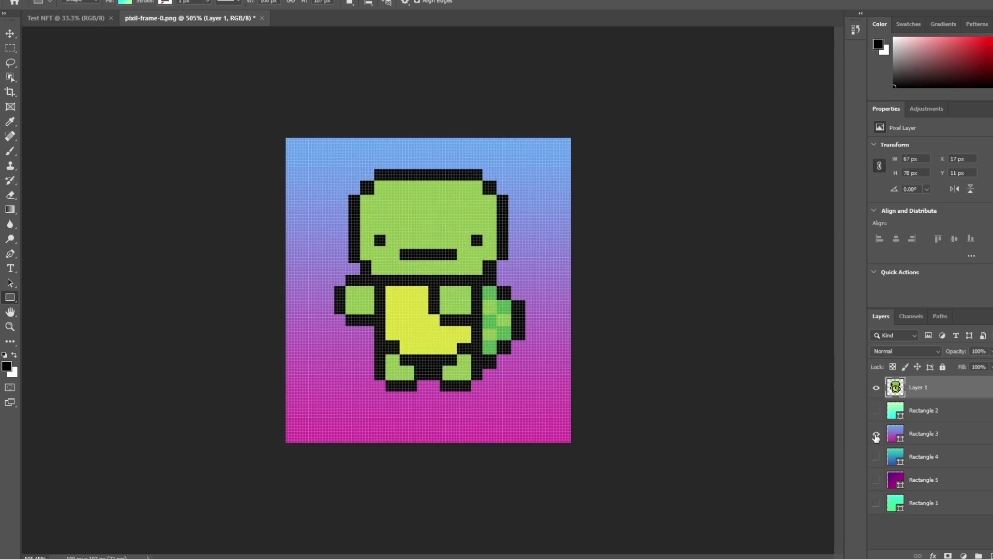
{"action": "left_click", "coordinate": [876, 435]}
{"action": "left_click", "coordinate": [877, 456]}
{"action": "left_click", "coordinate": [877, 457]}
{"action": "left_click", "coordinate": [876, 480]}
{"action": "left_click", "coordinate": [876, 480]}
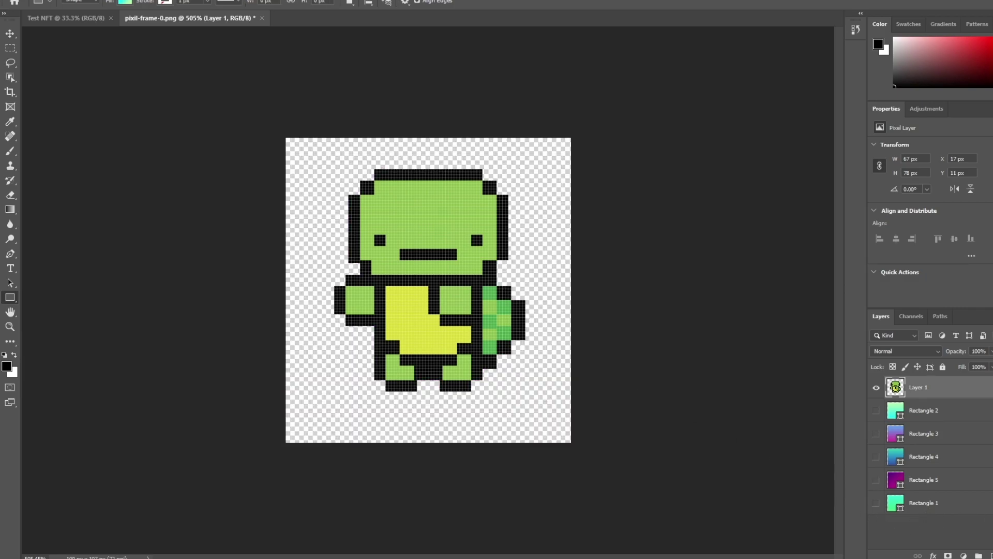
Step: Show the cyan-to-light-green rectangle behind the turtle and open the Timeline, enlarging it slightly
{"action": "left_click", "coordinate": [206, 1]}
{"action": "left_click", "coordinate": [492, 56]}
{"action": "left_click", "coordinate": [877, 410]}
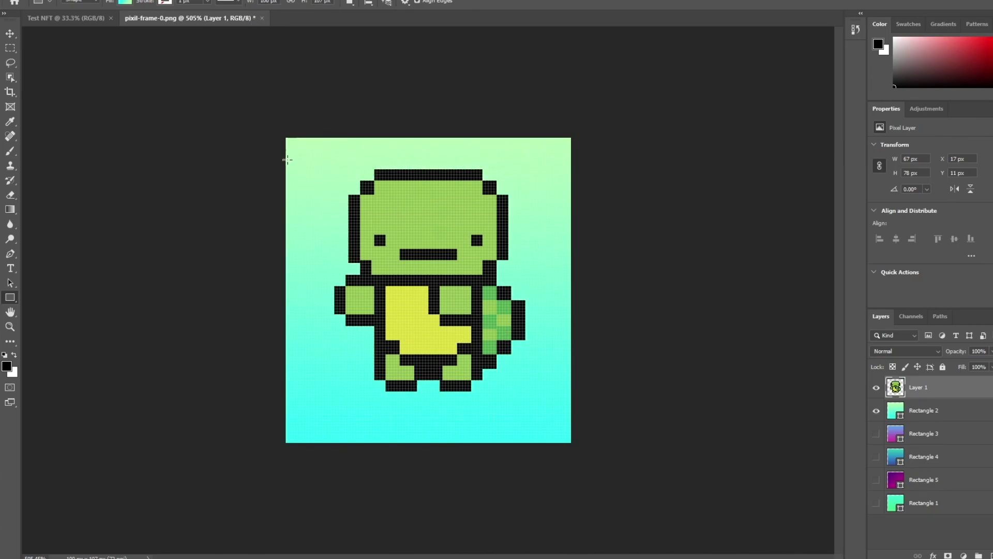
{"action": "left_click", "coordinate": [207, 1]}
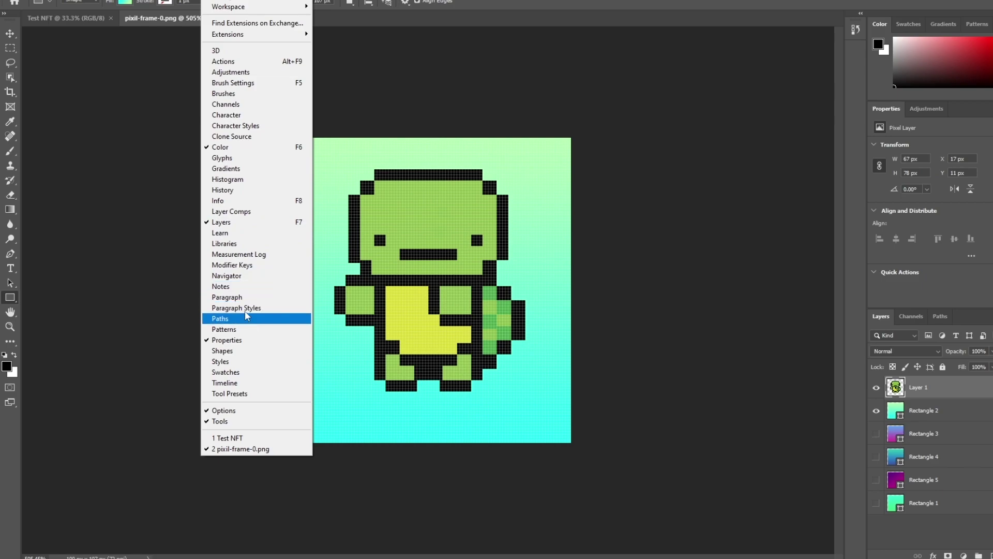
{"action": "left_click", "coordinate": [248, 383]}
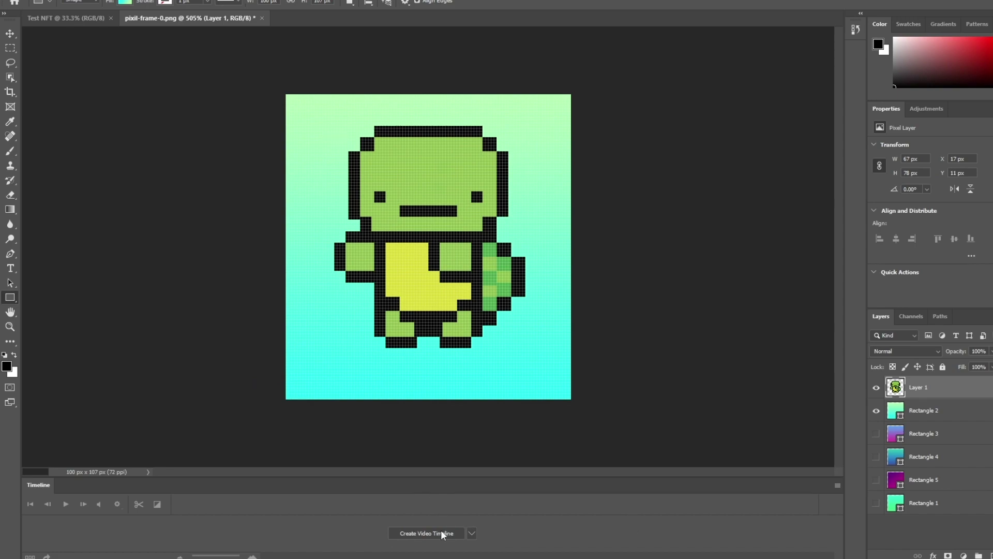
{"action": "left_click_drag", "start_coordinate": [466, 476], "coordinate": [459, 450]}
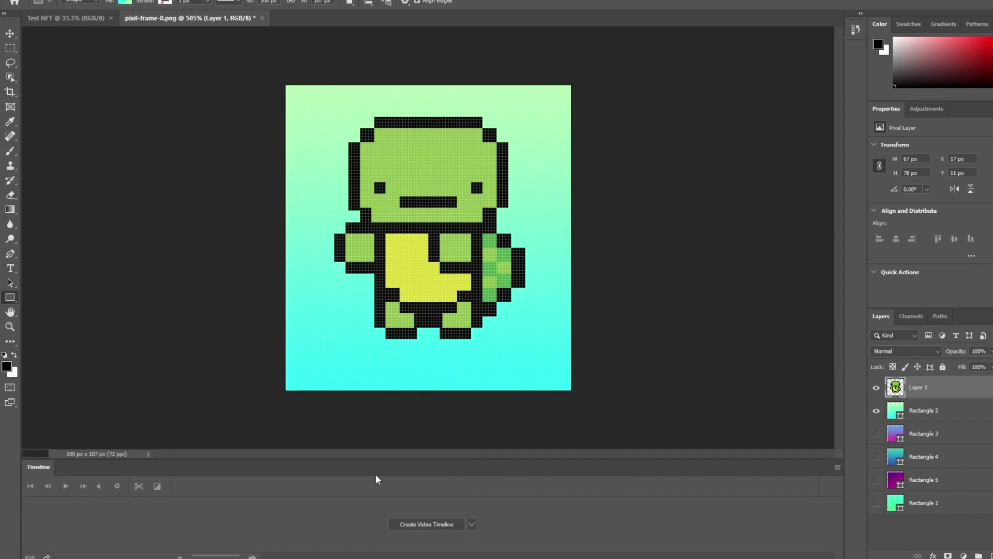
Step: Create a frame animation in the Timeline with the turtle on the cyan-to-light-green background as its first frame
{"action": "left_click", "coordinate": [472, 524]}
{"action": "left_click", "coordinate": [470, 546]}
{"action": "left_click", "coordinate": [436, 528]}
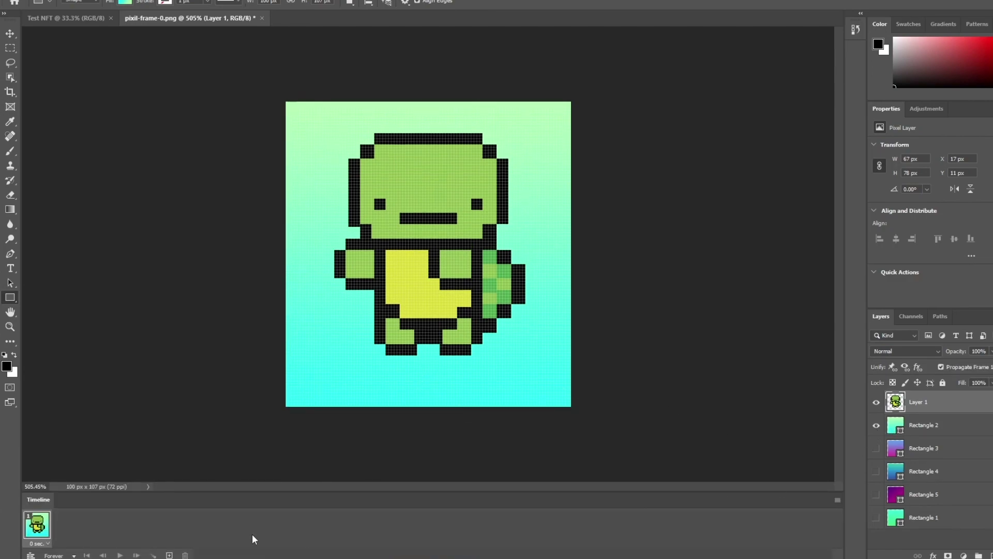
Step: Add a second frame to the Timeline that repeats the turtle on the cyan-to-light-green background
{"action": "left_click", "coordinate": [876, 425]}
{"action": "left_click", "coordinate": [875, 426]}
{"action": "left_click", "coordinate": [169, 555]}
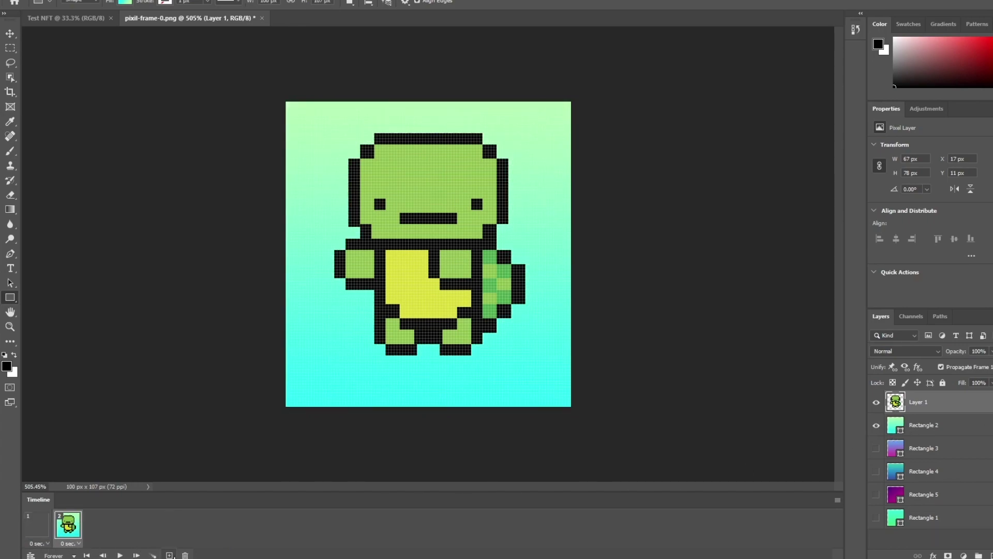
Step: Try the blue-to-magenta background on the second frame with a third frame added, and revert to the cyan-to-light-green background
{"action": "left_click", "coordinate": [876, 425]}
{"action": "left_click", "coordinate": [876, 449]}
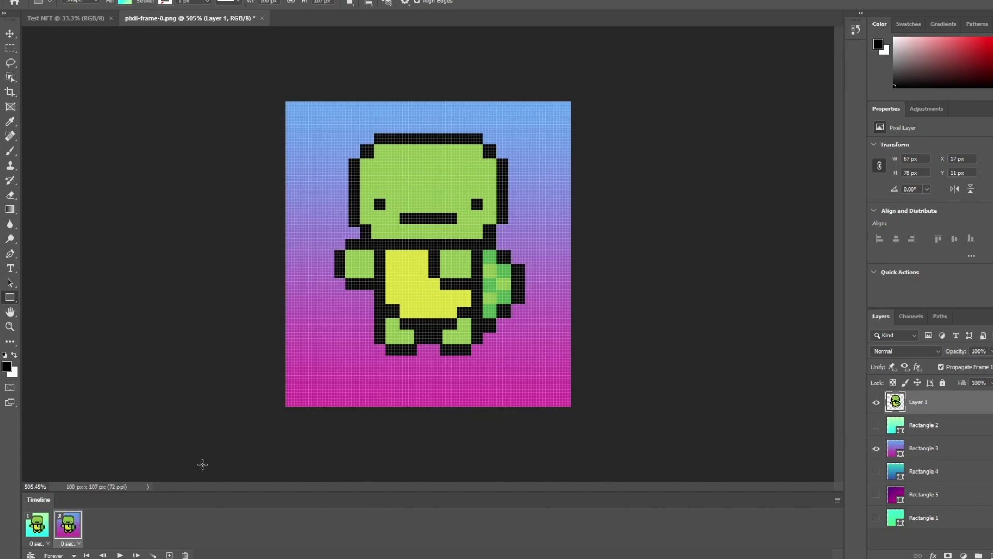
{"action": "left_click", "coordinate": [169, 555]}
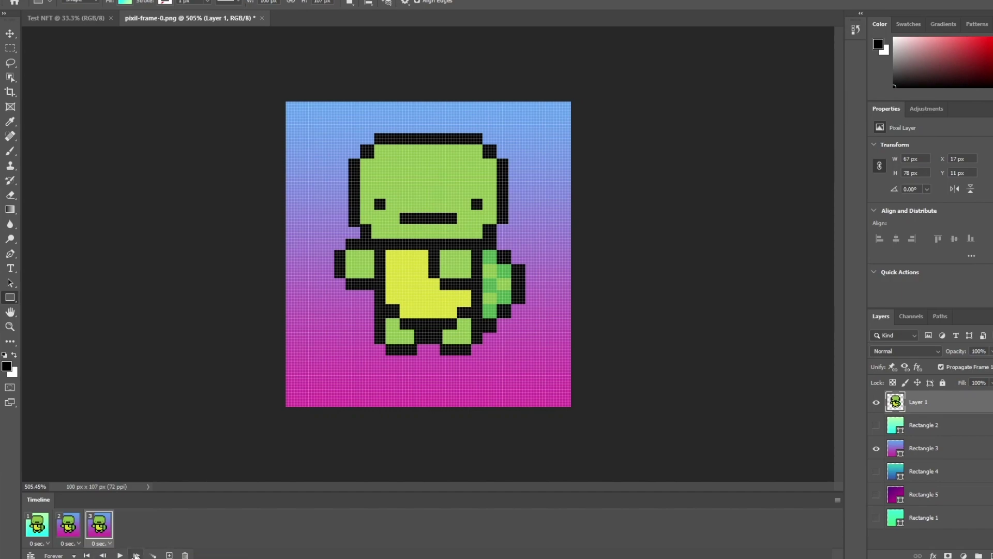
{"action": "key", "text": "ctrl+z"}
{"action": "key", "text": "ctrl+z"}
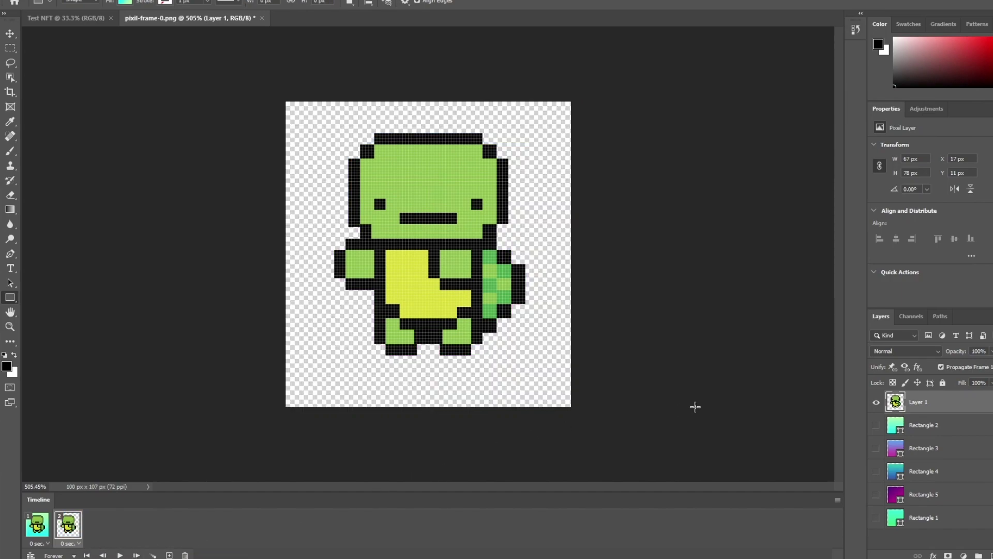
{"action": "left_click", "coordinate": [877, 425]}
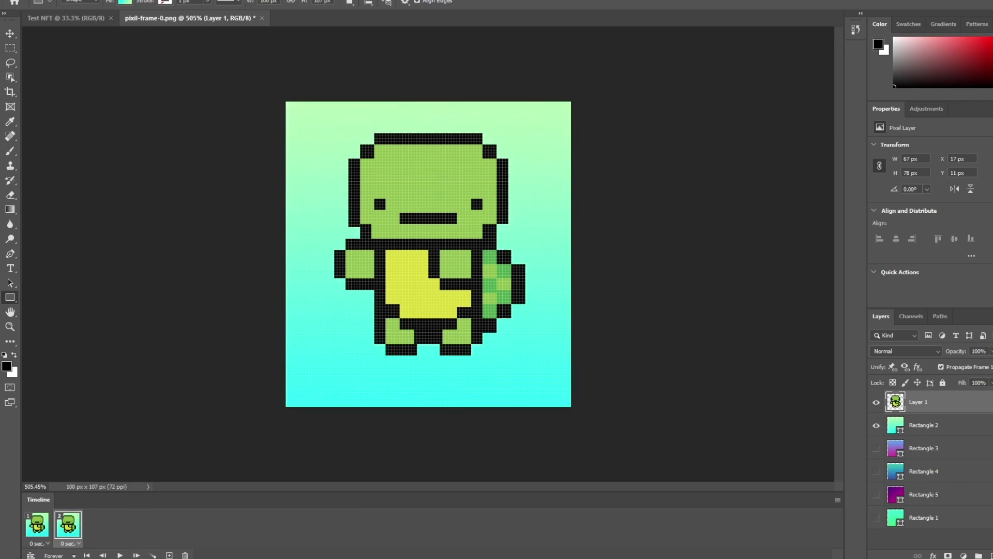
Step: Add third and fourth frames showing the turtle on the blue-to-magenta background of Rectangle 3
{"action": "left_click", "coordinate": [169, 555]}
{"action": "left_click", "coordinate": [876, 425]}
{"action": "left_click", "coordinate": [876, 448]}
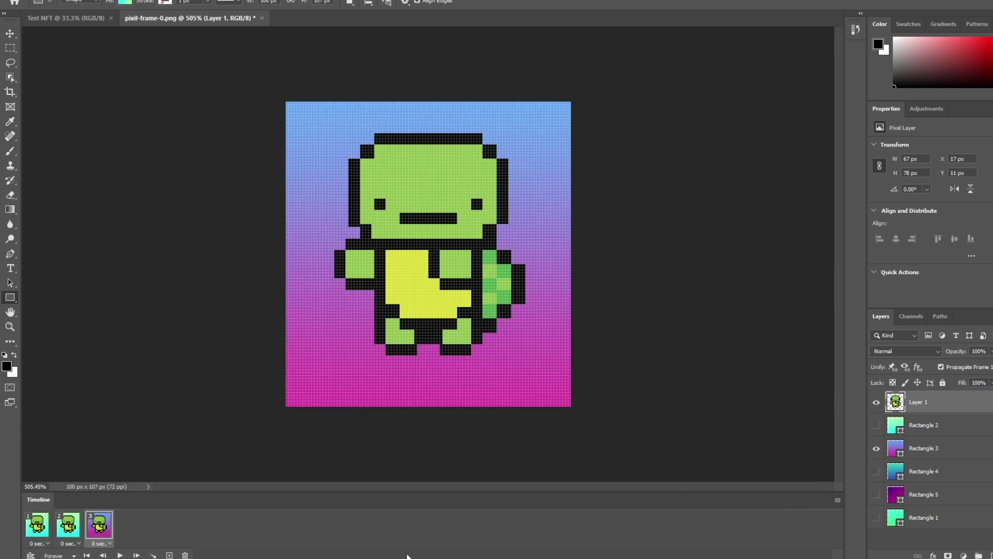
{"action": "left_click", "coordinate": [169, 555]}
Step: Add fifth and sixth frames showing the turtle on the teal-to-blue background of Rectangle 4
{"action": "left_click", "coordinate": [169, 555]}
{"action": "left_click", "coordinate": [876, 448]}
{"action": "left_click", "coordinate": [876, 472]}
{"action": "left_click", "coordinate": [169, 555]}
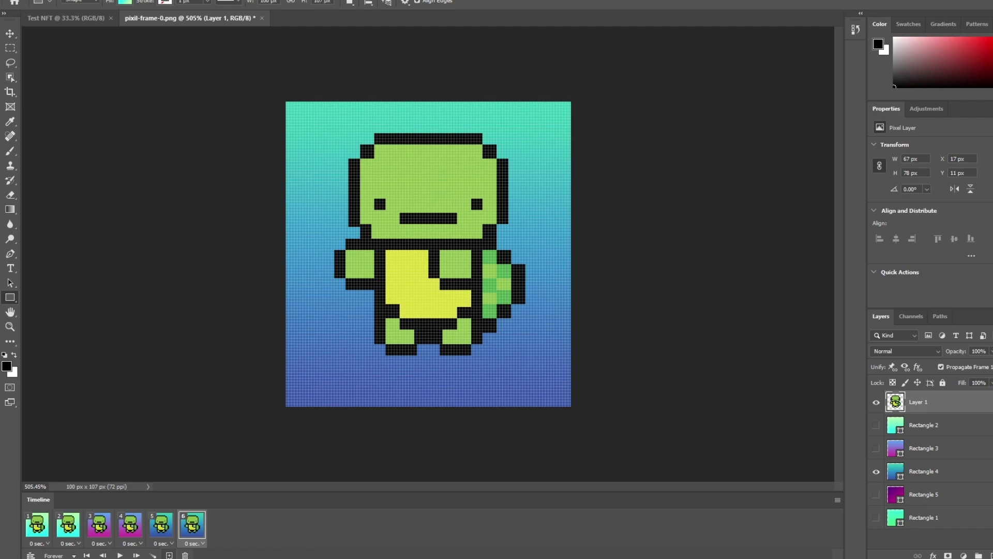
Step: Add seventh and eighth frames showing the turtle on the purple-to-magenta background of Rectangle 5
{"action": "left_click", "coordinate": [170, 555]}
{"action": "left_click", "coordinate": [876, 471]}
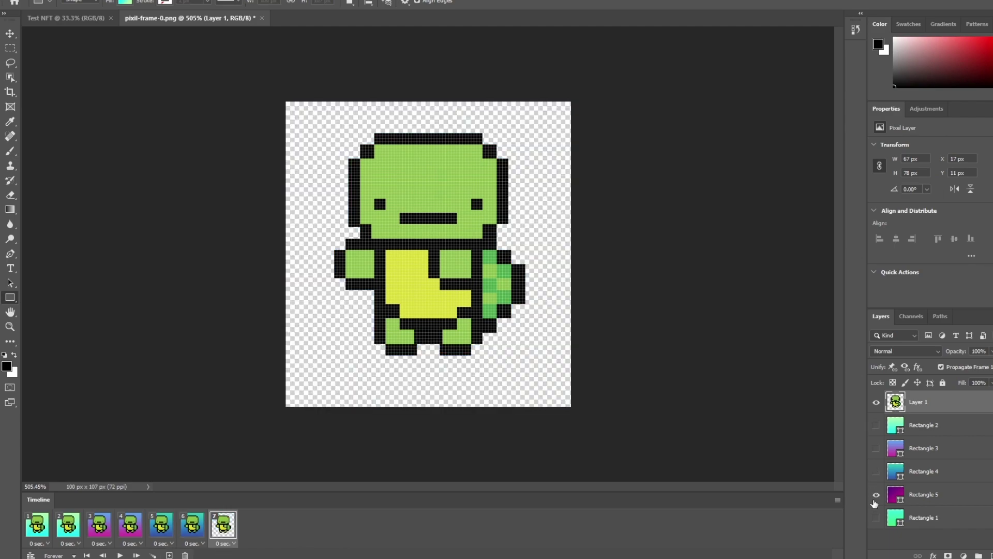
{"action": "key", "text": "ctrl+alt+shift+n"}
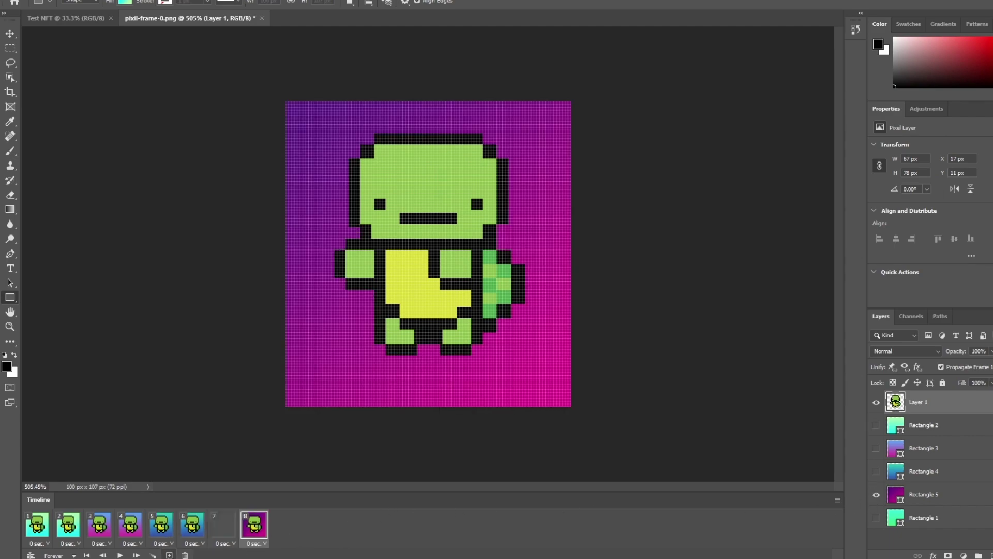
Step: Add ninth and tenth frames with the cyan-to-green background of Rectangle 1 and preview the animation
{"action": "key", "text": "ctrl+alt+shift+n"}
{"action": "left_click", "coordinate": [876, 517]}
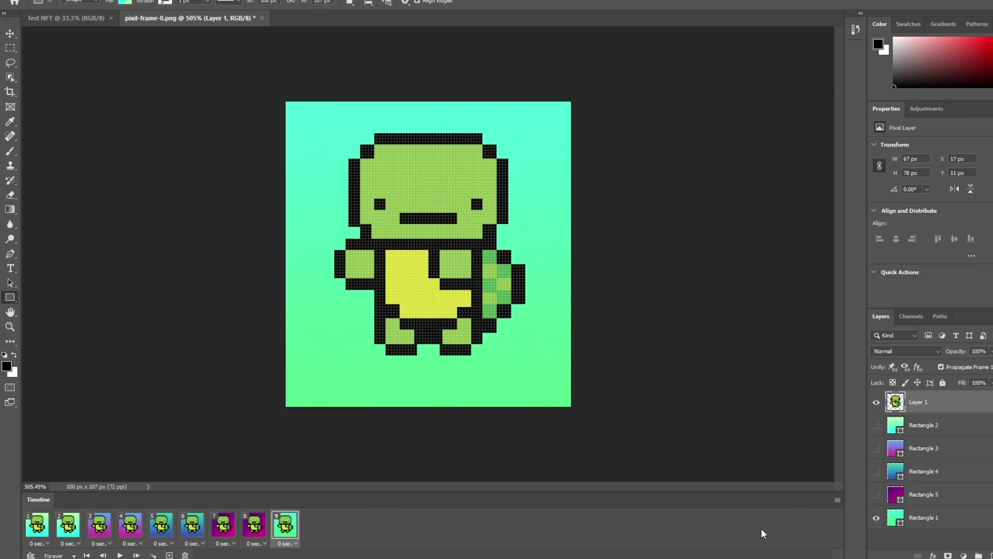
{"action": "key", "text": "ctrl+alt+shift+n"}
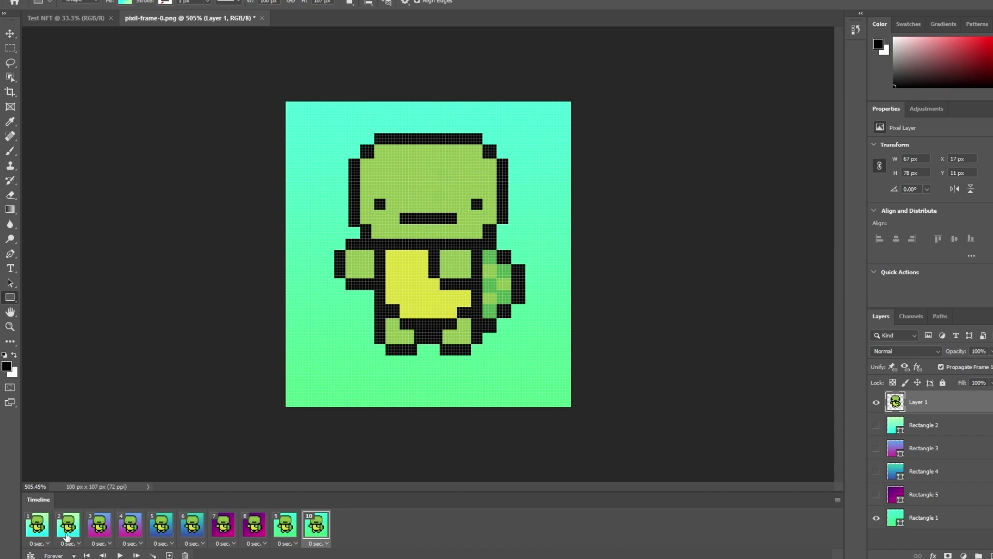
{"action": "left_click", "coordinate": [120, 556]}
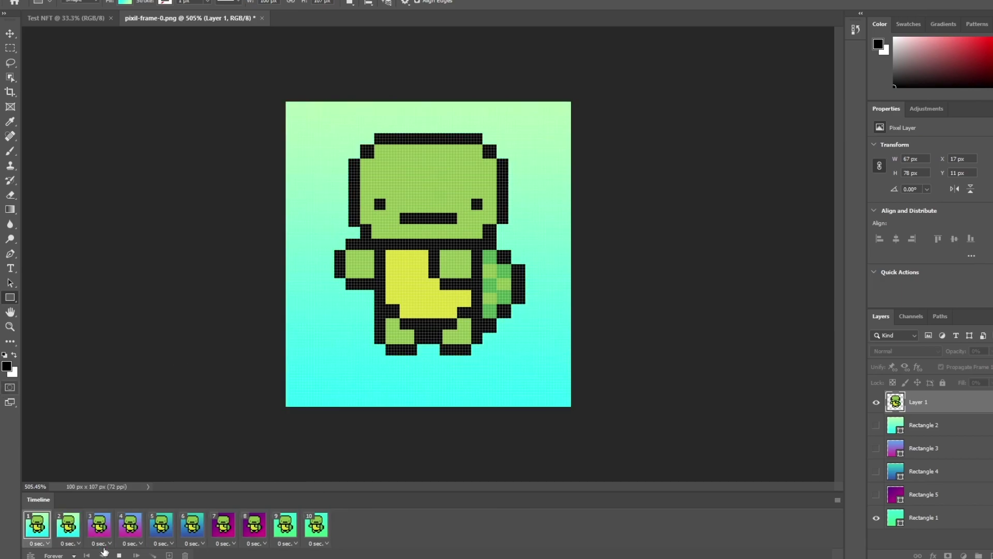
{"action": "key", "text": "space"}
Step: Set the delay of frames 1 to 5 to 0.5 seconds each
{"action": "left_click", "coordinate": [47, 543]}
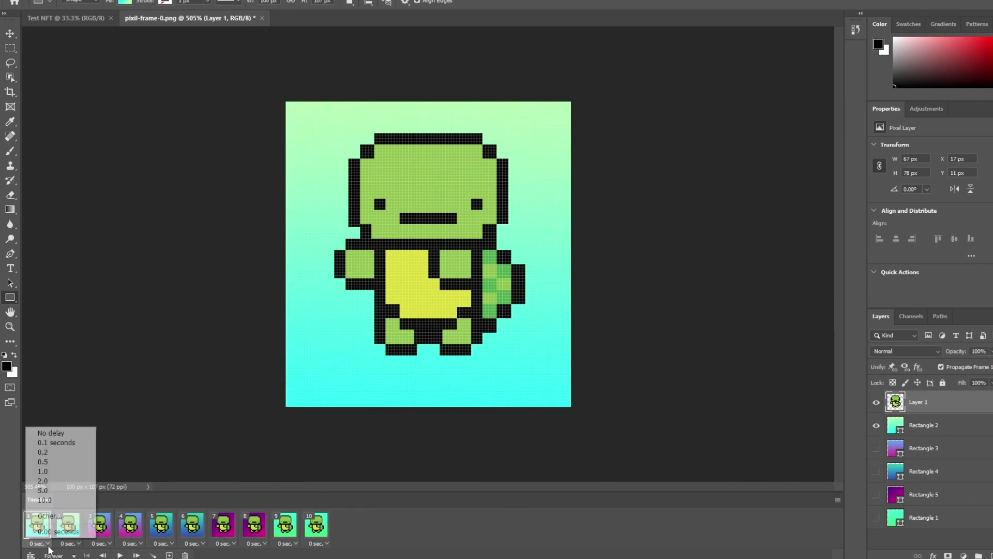
{"action": "left_click", "coordinate": [62, 461]}
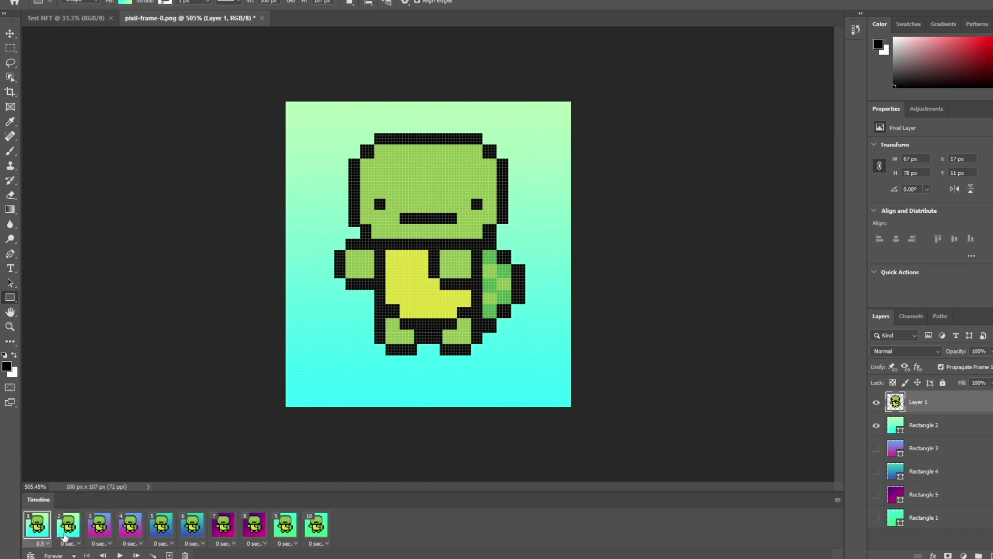
{"action": "left_click", "coordinate": [79, 545]}
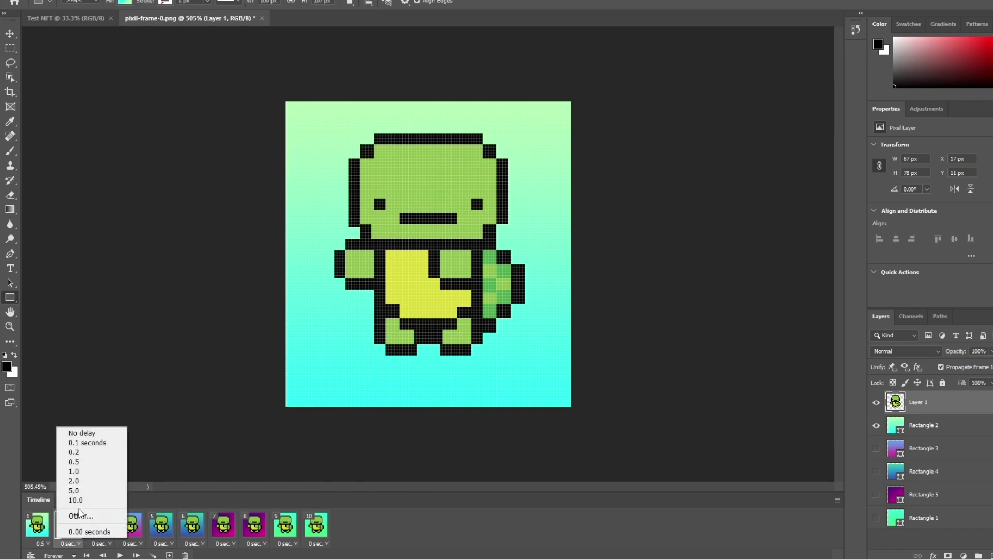
{"action": "left_click", "coordinate": [88, 459]}
{"action": "left_click", "coordinate": [106, 544]}
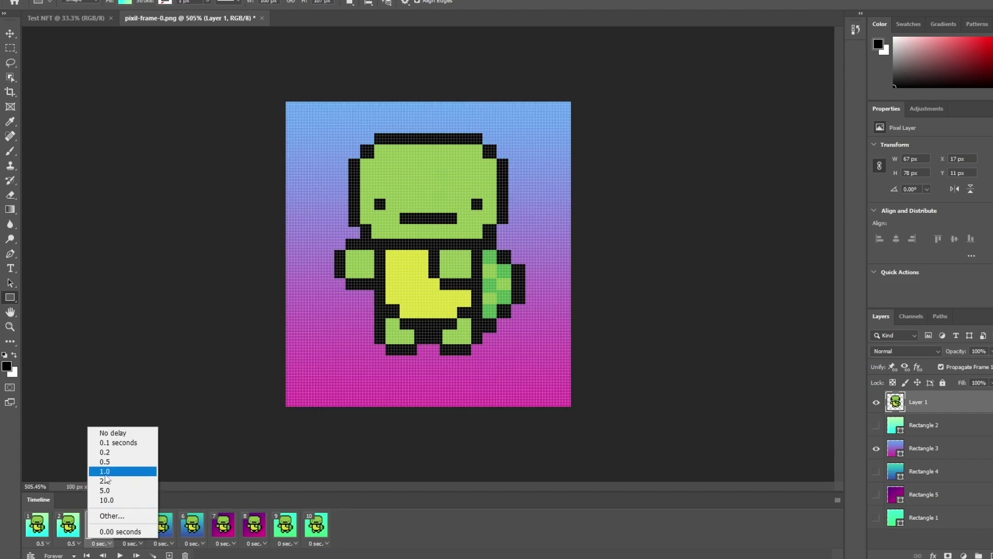
{"action": "left_click", "coordinate": [114, 461]}
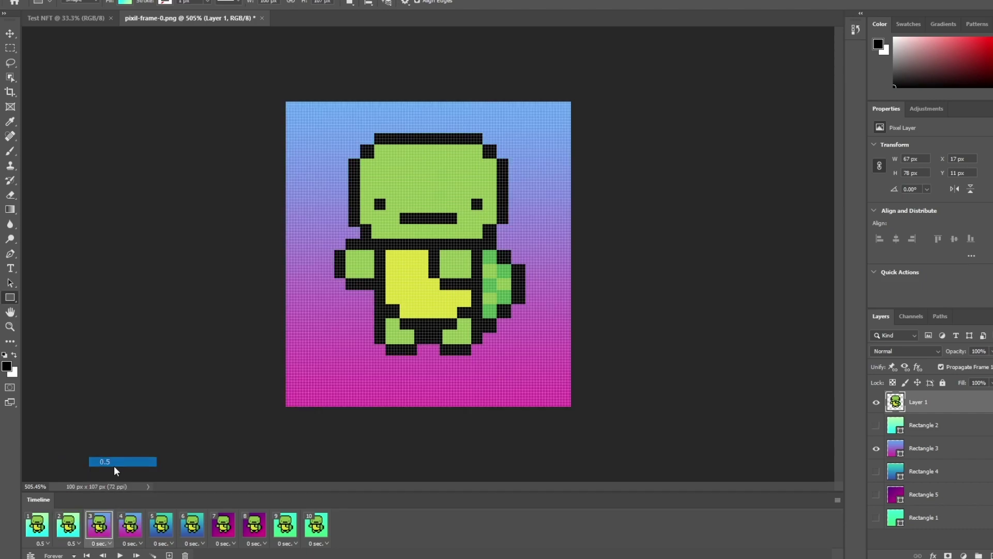
{"action": "left_click", "coordinate": [137, 544]}
{"action": "left_click", "coordinate": [153, 462]}
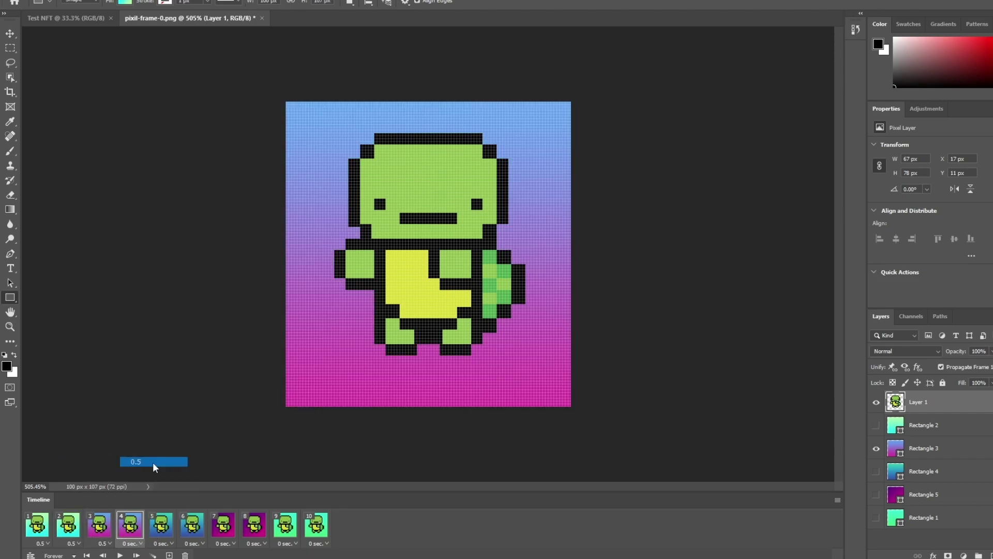
{"action": "left_click", "coordinate": [162, 545]}
Step: Set the delay of frames 6, 8 and 10 to 0.2 seconds and of frames 7 and 9 to 0.5 seconds
{"action": "left_click", "coordinate": [194, 544]}
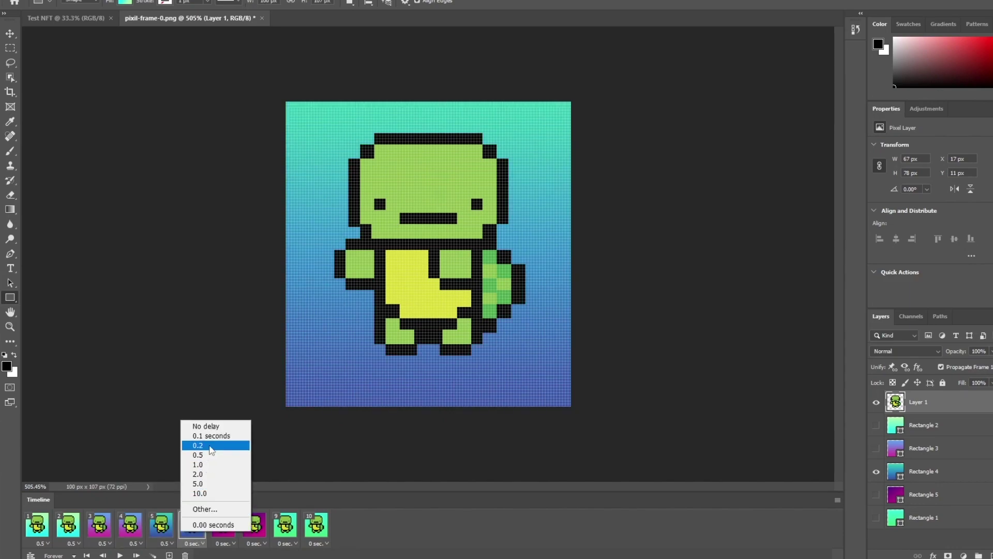
{"action": "left_click", "coordinate": [209, 446]}
{"action": "left_click", "coordinate": [225, 545]}
{"action": "left_click", "coordinate": [254, 462]}
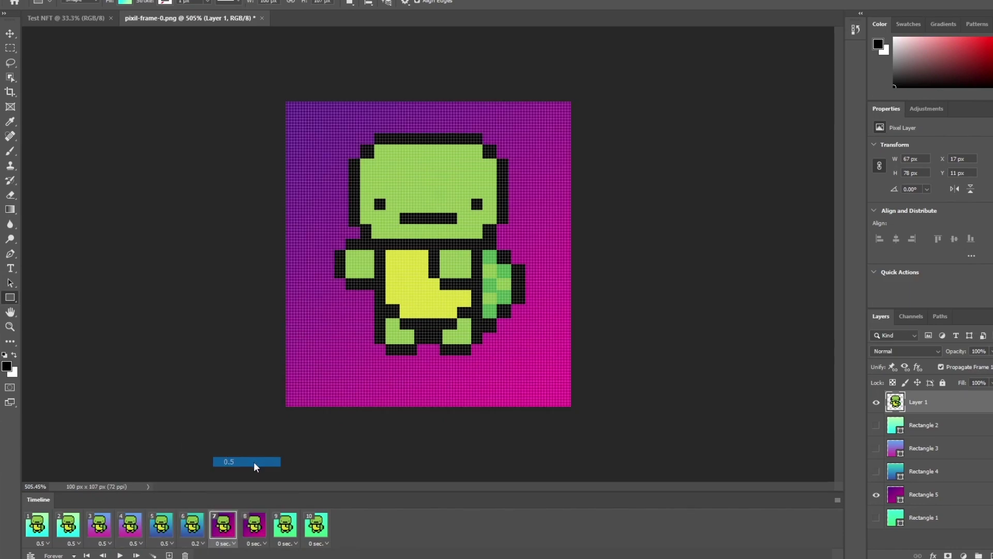
{"action": "left_click", "coordinate": [257, 545]}
{"action": "left_click", "coordinate": [270, 452]}
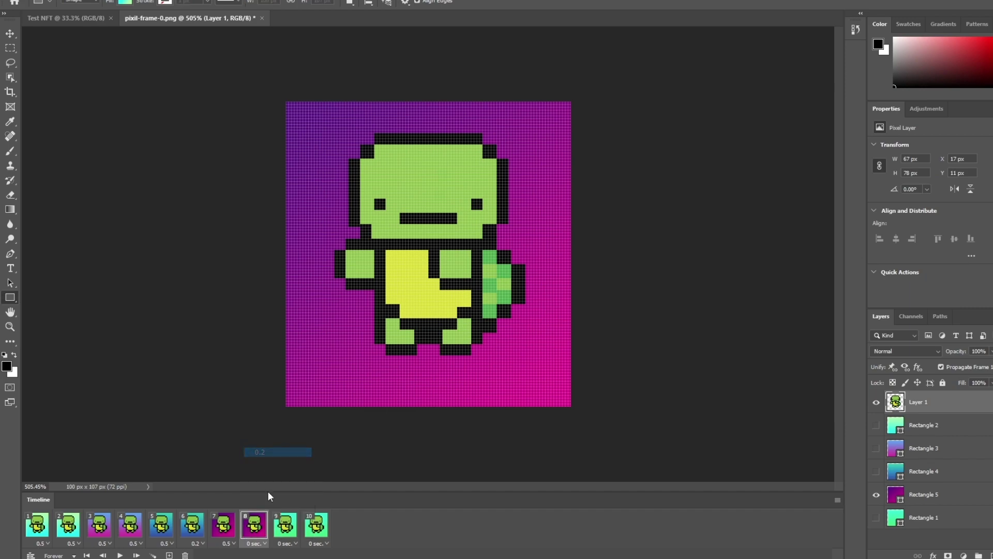
{"action": "left_click", "coordinate": [285, 544]}
{"action": "left_click", "coordinate": [306, 462]}
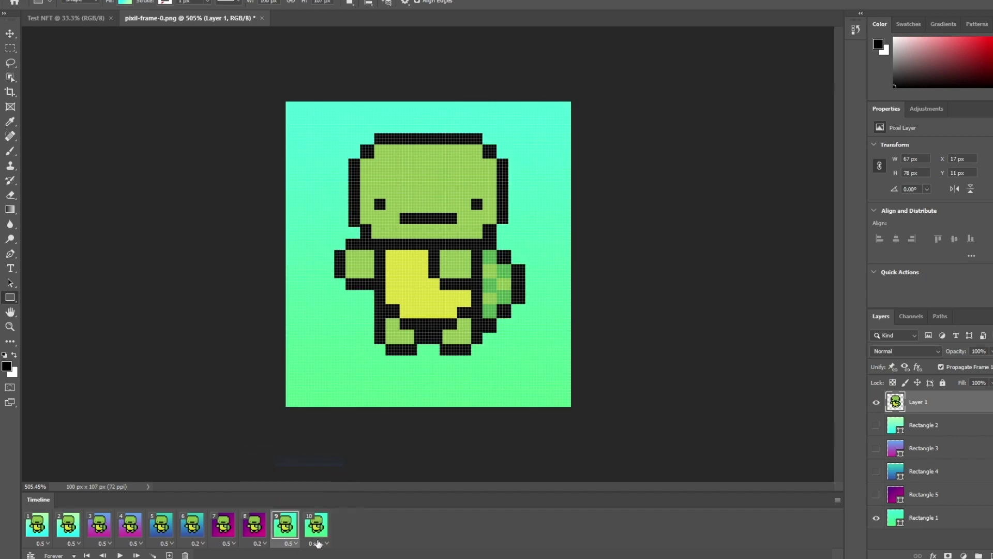
{"action": "left_click", "coordinate": [319, 543]}
{"action": "left_click", "coordinate": [331, 451]}
Step: Change the delay of frames 4 and 2 to 0.2 seconds each
{"action": "left_click", "coordinate": [134, 543]}
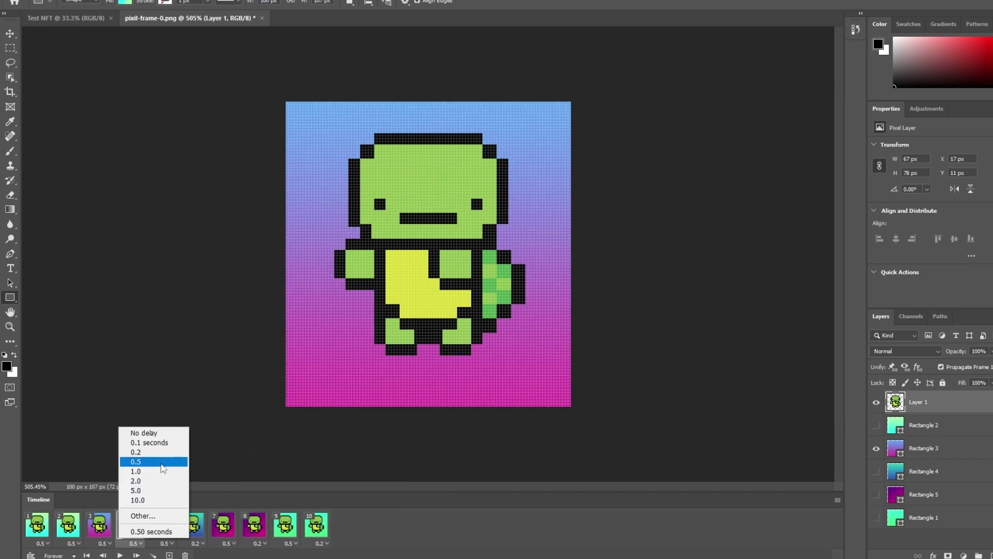
{"action": "left_click", "coordinate": [135, 452]}
{"action": "left_click", "coordinate": [72, 544]}
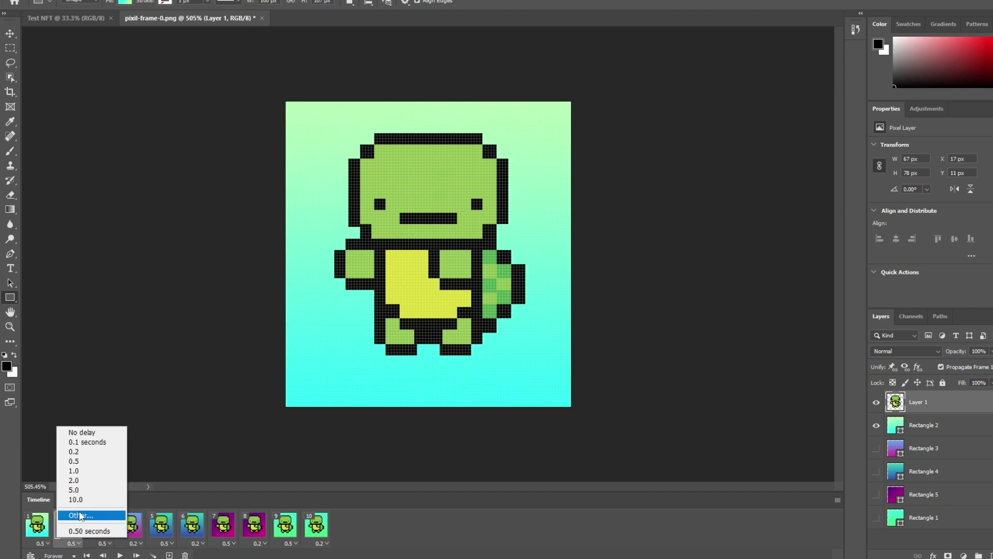
{"action": "left_click", "coordinate": [86, 452]}
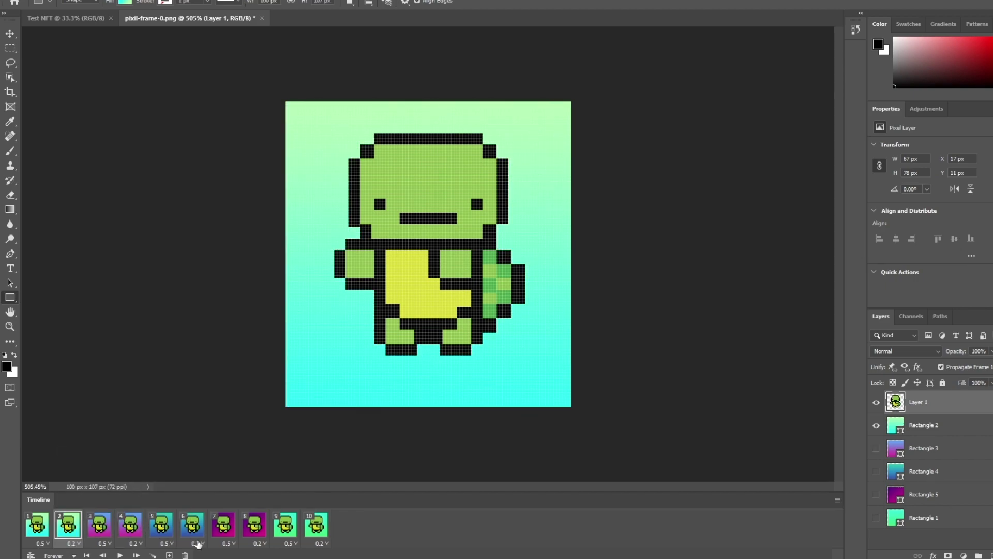
Step: Play the animation to check its timing and look at the Tween options for the seventh frame without applying them
{"action": "left_click", "coordinate": [120, 555]}
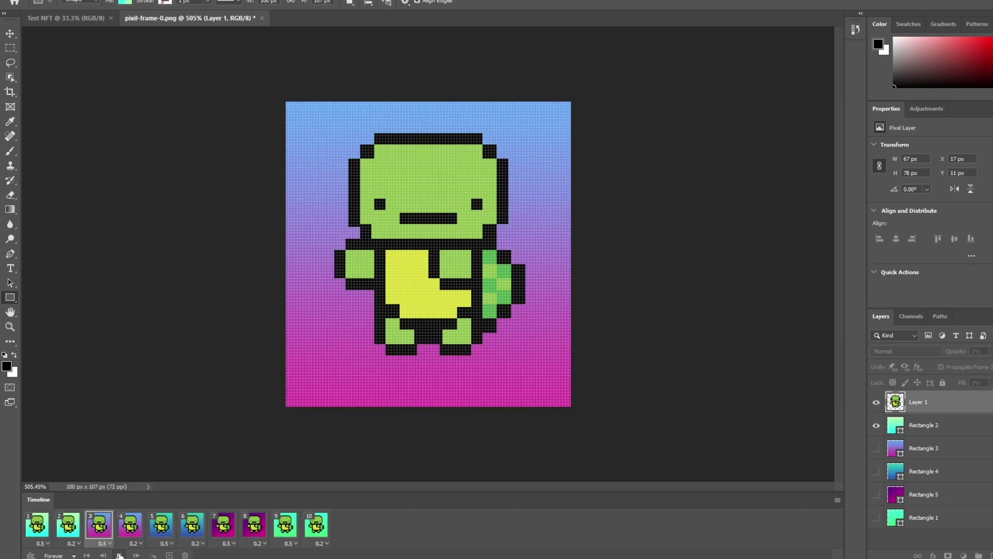
{"action": "left_click", "coordinate": [120, 555]}
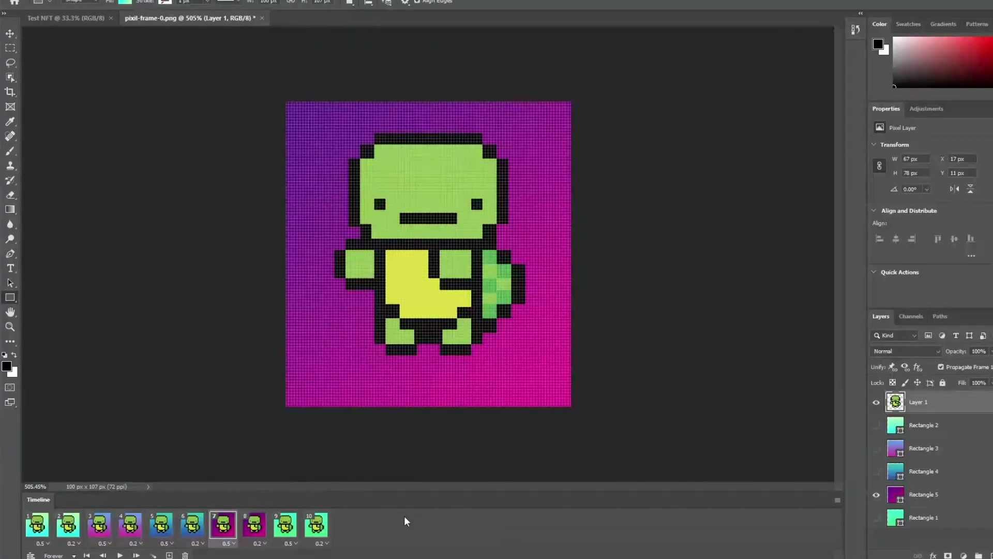
{"action": "left_click", "coordinate": [152, 555]}
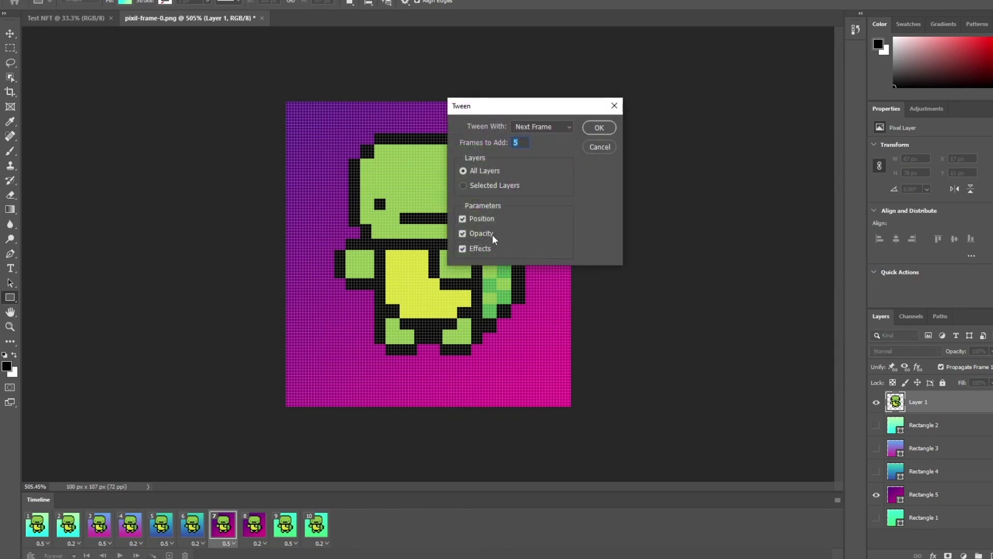
{"action": "left_click", "coordinate": [613, 106]}
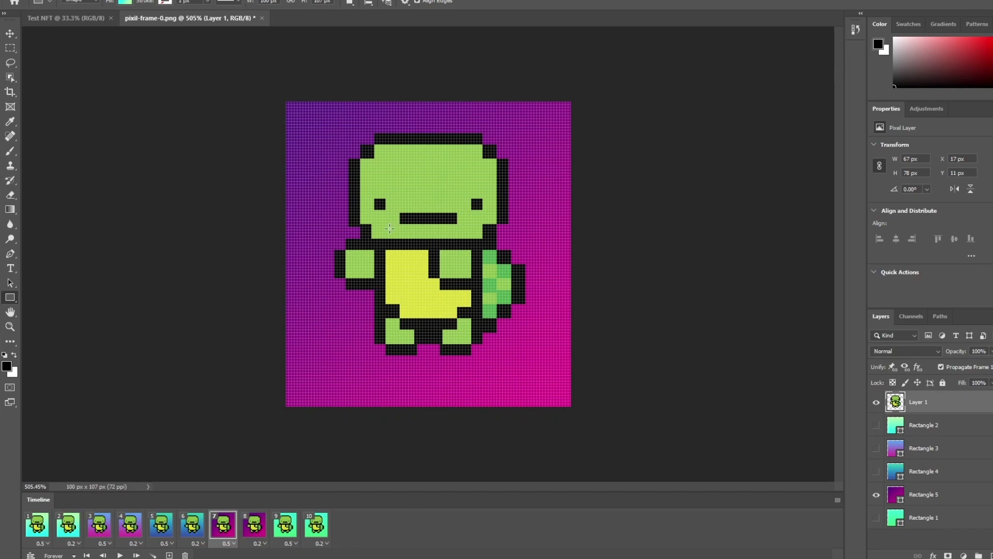
Step: Open Save for Web (Legacy) for the animation and choose the GIF 128 No Dither preset with Selective color reduction
{"action": "key", "text": "alt+f"}
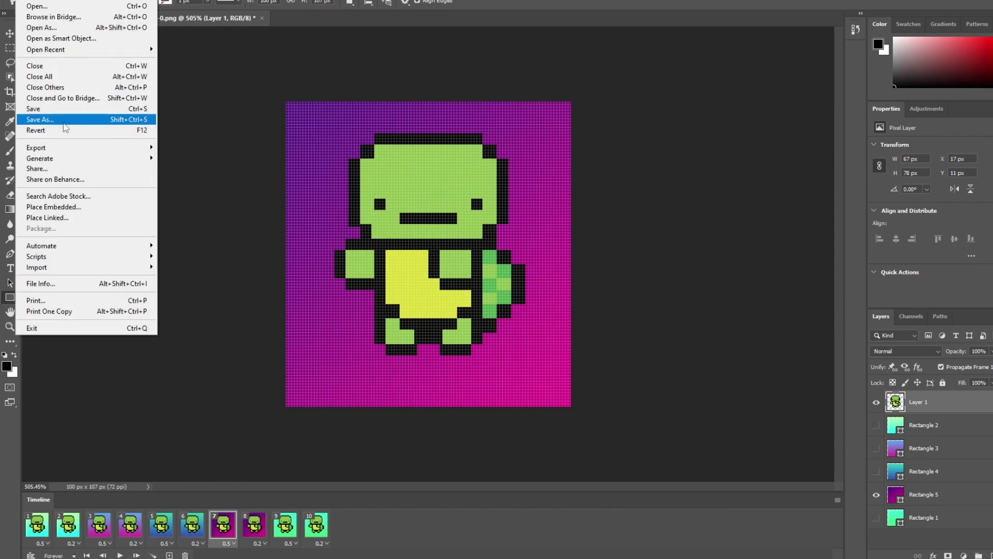
{"action": "mouse_move", "coordinate": [81, 150]}
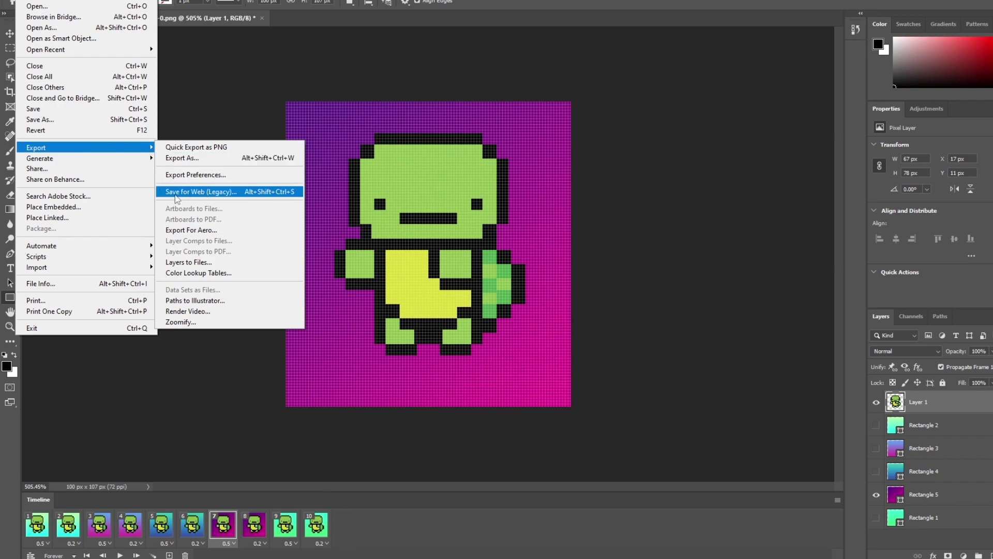
{"action": "left_click", "coordinate": [221, 199]}
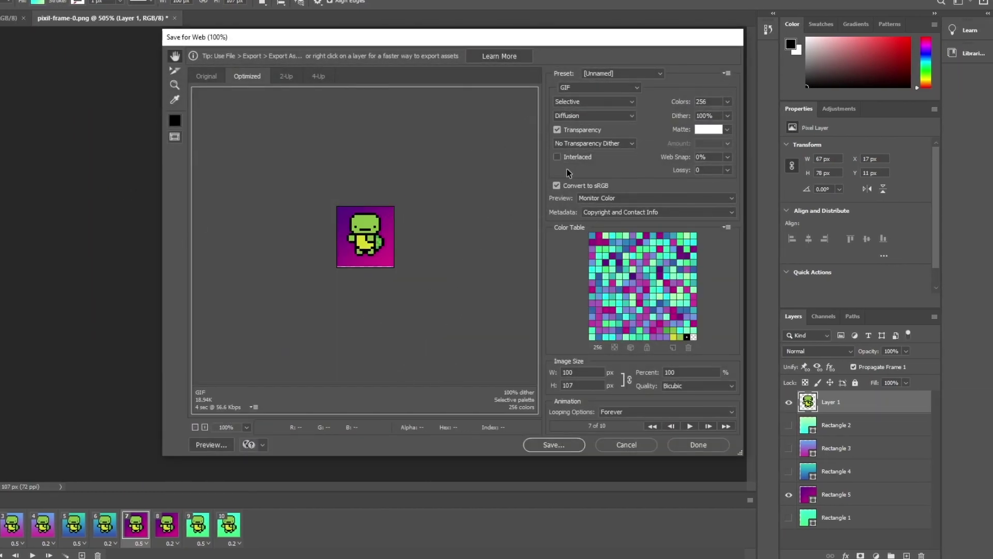
{"action": "left_click", "coordinate": [628, 75]}
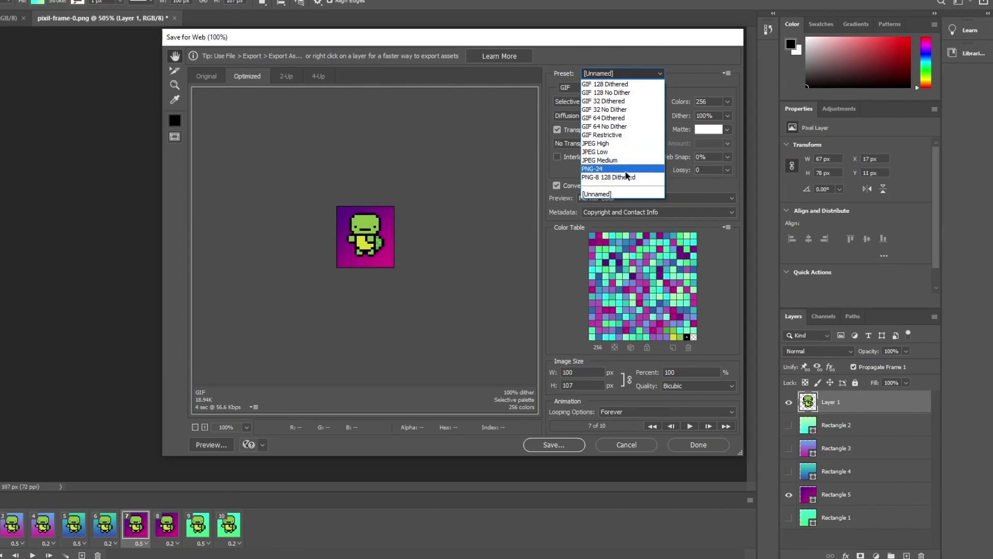
{"action": "left_click", "coordinate": [631, 93]}
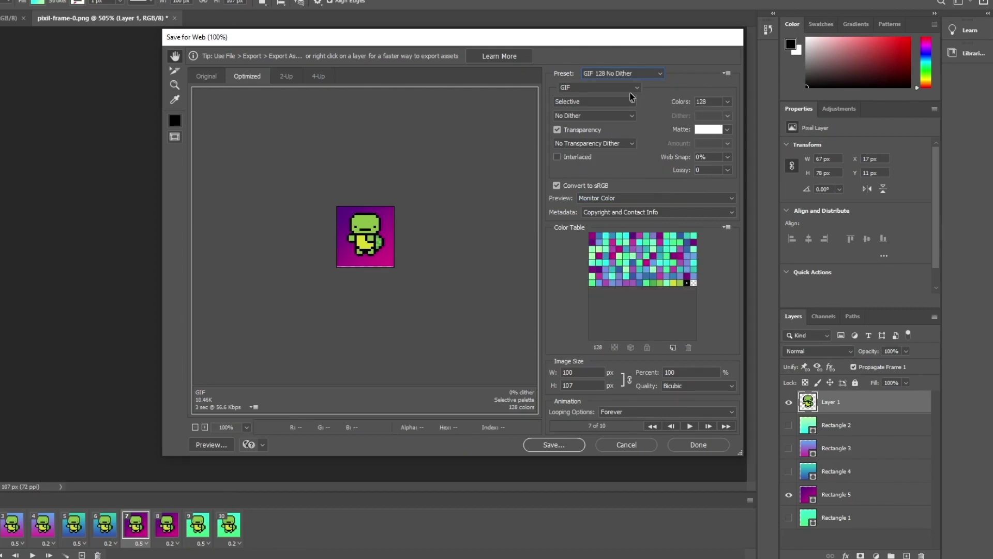
{"action": "left_click", "coordinate": [620, 103]}
{"action": "left_click", "coordinate": [620, 105]}
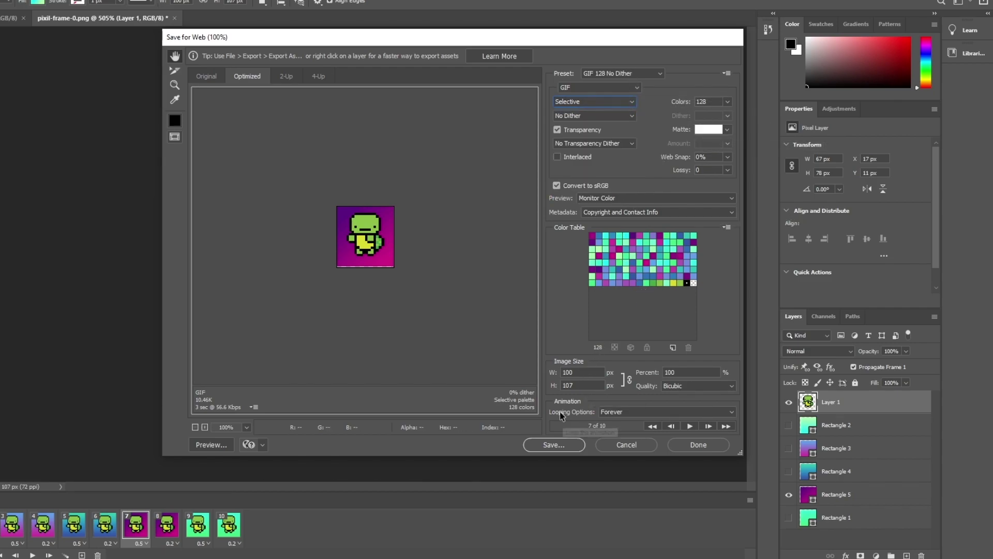
Step: Save the optimized GIF as pixil-frame-0 in the Camera Roll folder under Pictures
{"action": "left_click", "coordinate": [569, 443]}
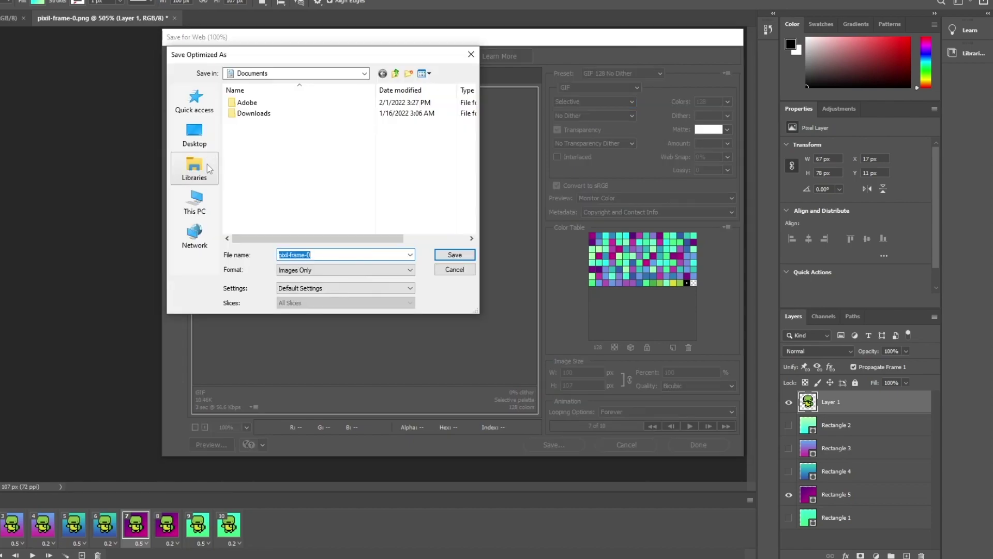
{"action": "left_click", "coordinate": [196, 203]}
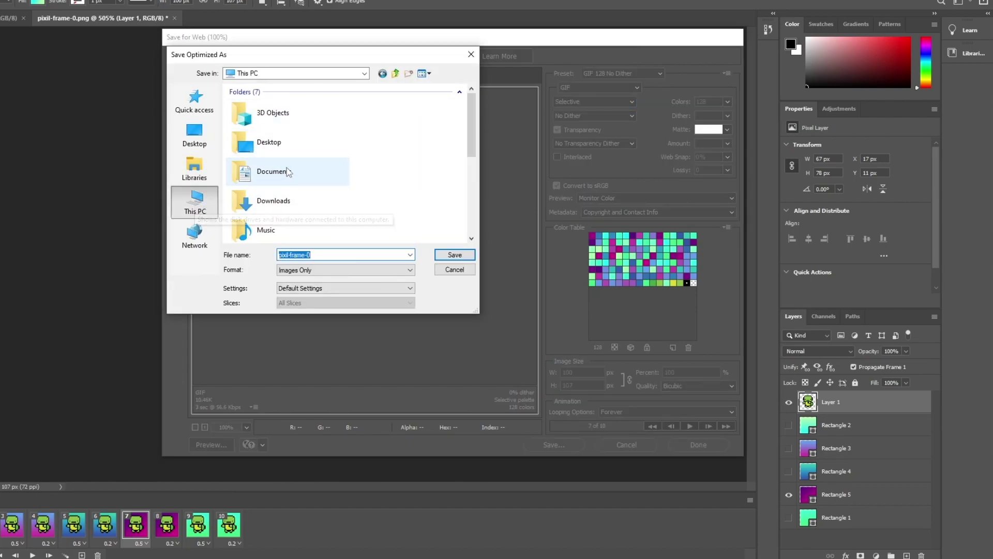
{"action": "scroll", "coordinate": [287, 214], "scroll_direction": "down", "scroll_amount": 3}
{"action": "scroll", "coordinate": [287, 215], "scroll_direction": "up", "scroll_amount": 3}
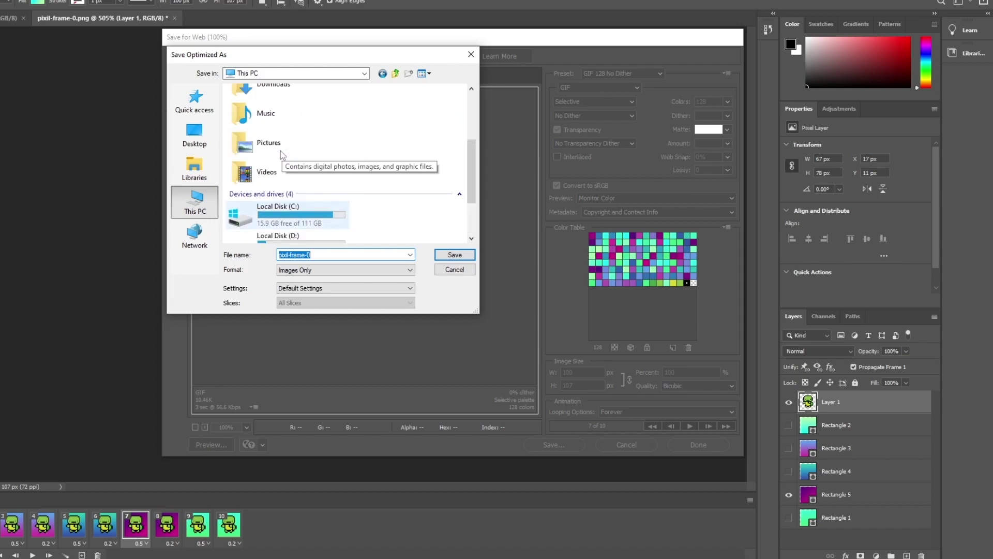
{"action": "double_click", "coordinate": [285, 145]}
{"action": "left_click", "coordinate": [454, 255]}
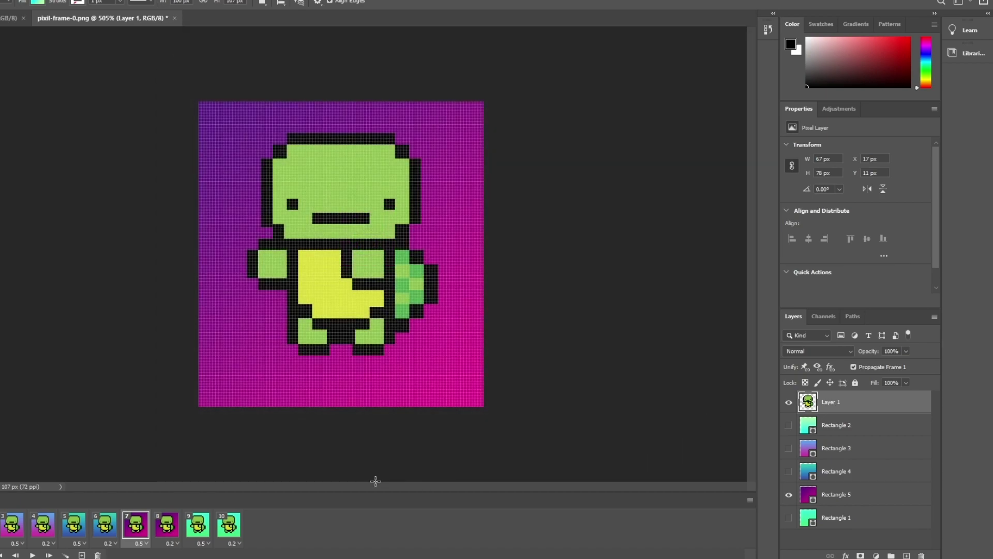
Step: Switch to File Explorer and preview the exported pixil-frame-0.gif from the Camera Roll folder in Photos, then close the preview
{"action": "left_click", "coordinate": [269, 557]}
{"action": "double_click", "coordinate": [248, 171]}
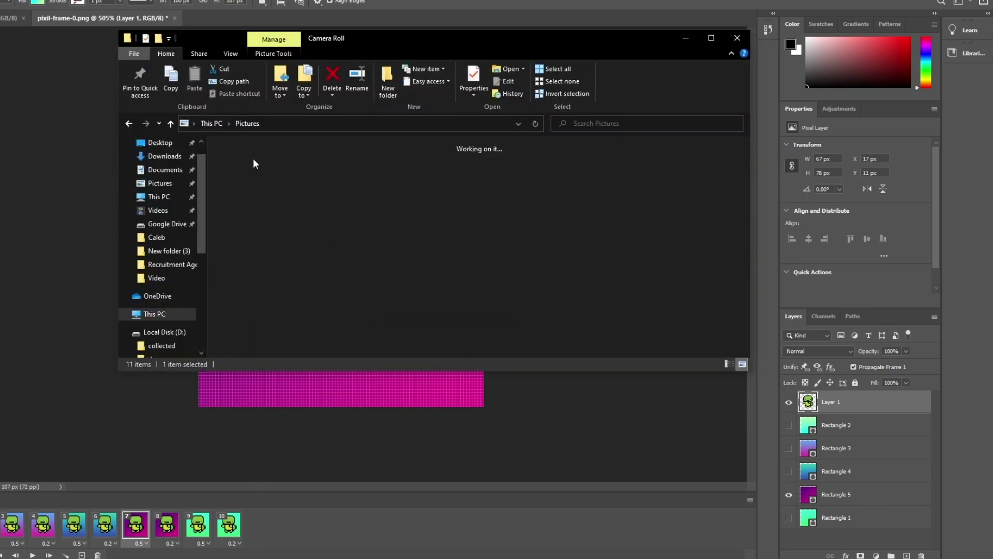
{"action": "left_click", "coordinate": [247, 164]}
{"action": "double_click", "coordinate": [247, 165]}
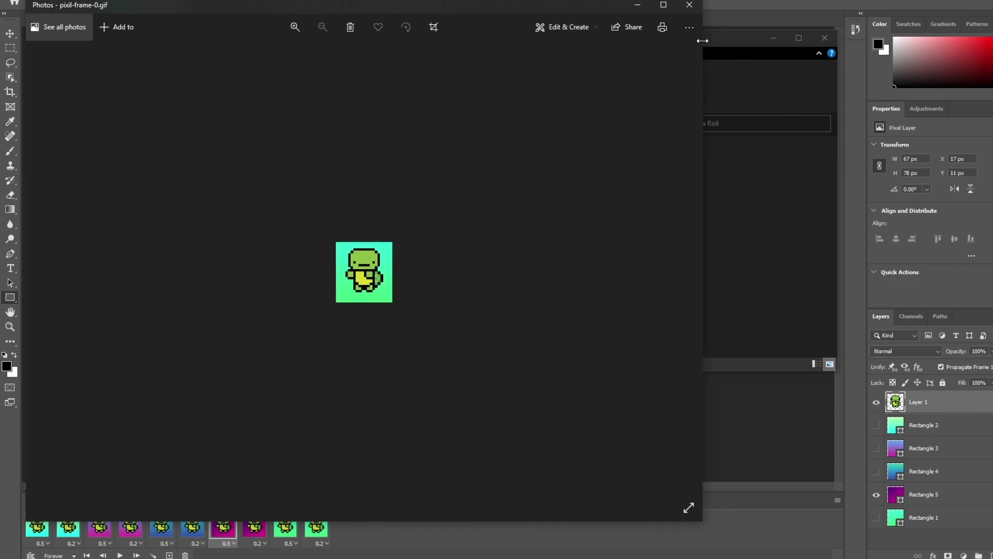
{"action": "left_click", "coordinate": [689, 5]}
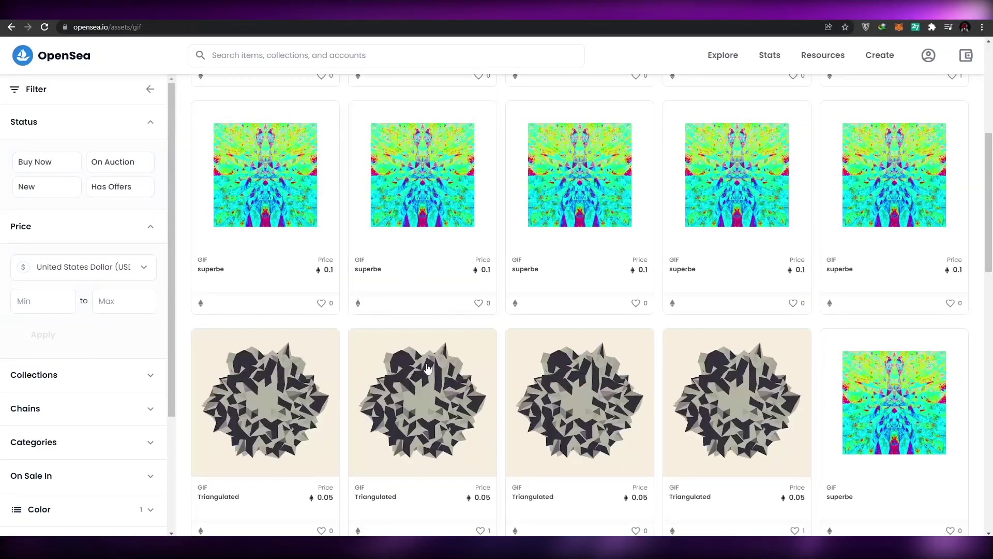
Step: On the OpenSea website, return to the home page and connect the MetaMask wallet, unlocking it with the wallet password
{"action": "scroll", "coordinate": [429, 365], "scroll_direction": "up", "scroll_amount": 5}
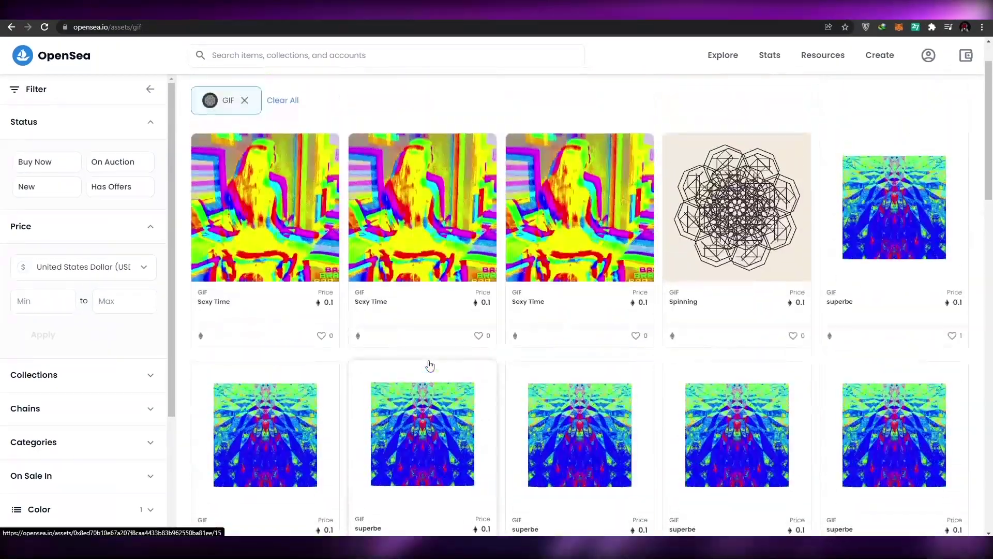
{"action": "key", "text": "alt+Left"}
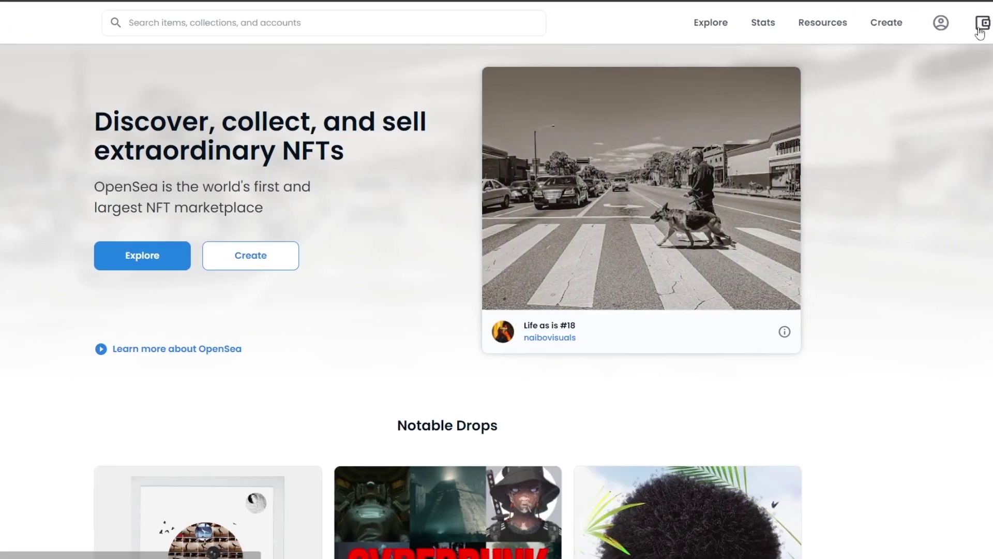
{"action": "left_click", "coordinate": [981, 30]}
{"action": "left_click", "coordinate": [822, 168]}
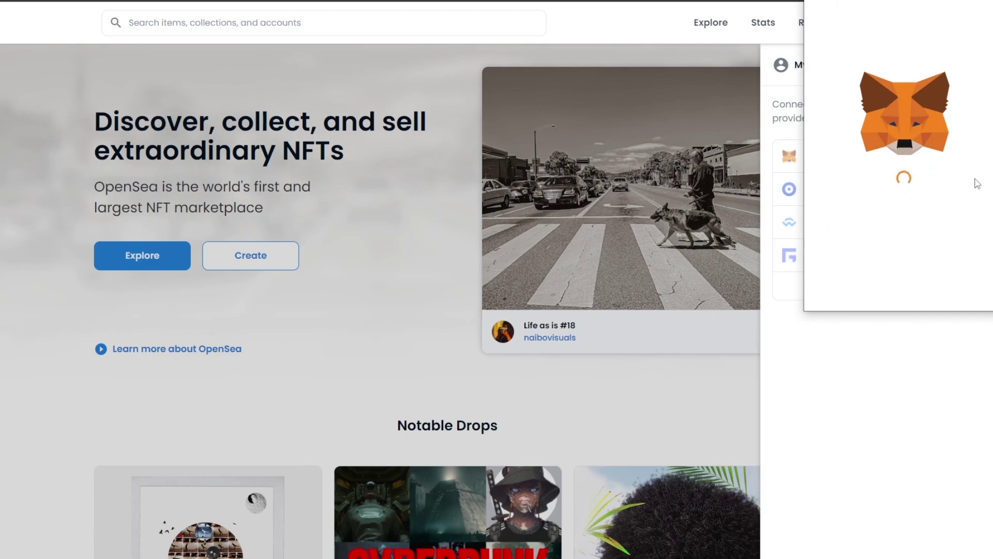
{"action": "type", "text": "•"}
{"action": "key", "text": "Return"}
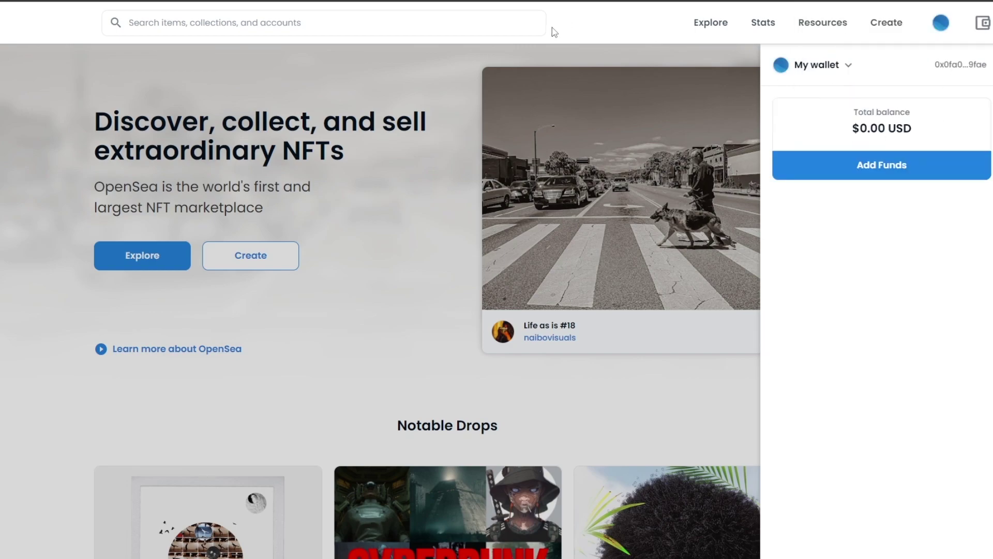
{"action": "left_click", "coordinate": [600, 40]}
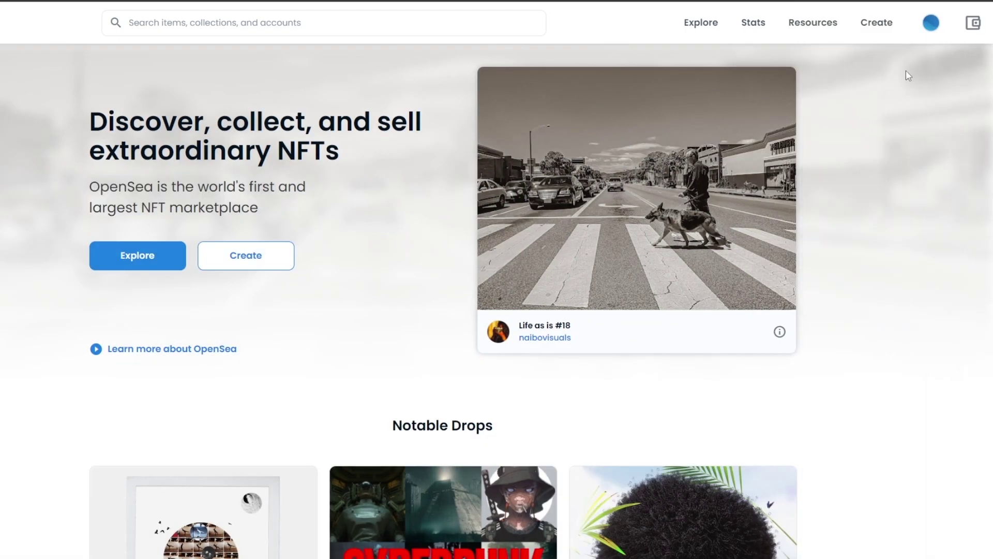
Step: Start a new item by signing the wallet request and upload the turtle GIF from the Camera Roll folder in Pictures
{"action": "left_click", "coordinate": [884, 25]}
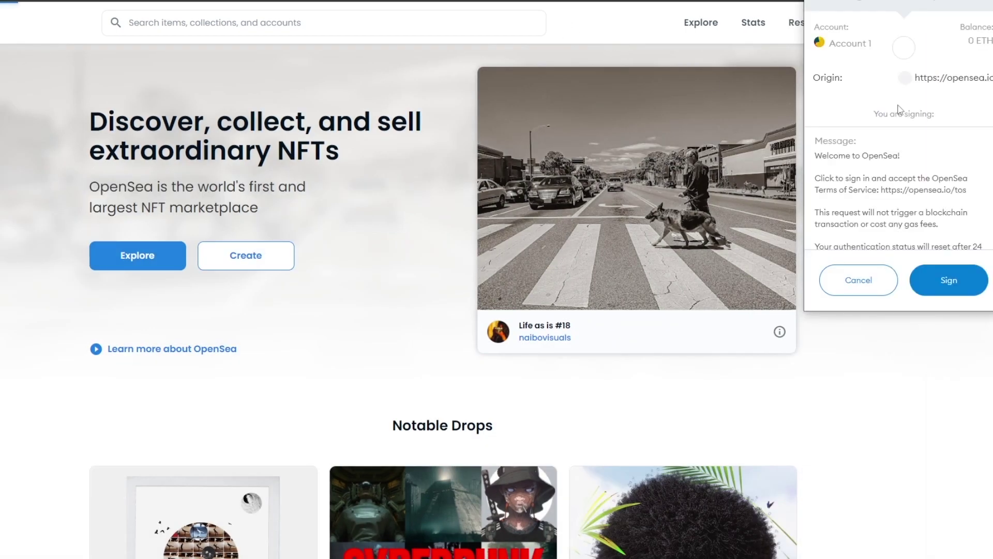
{"action": "left_click", "coordinate": [947, 293]}
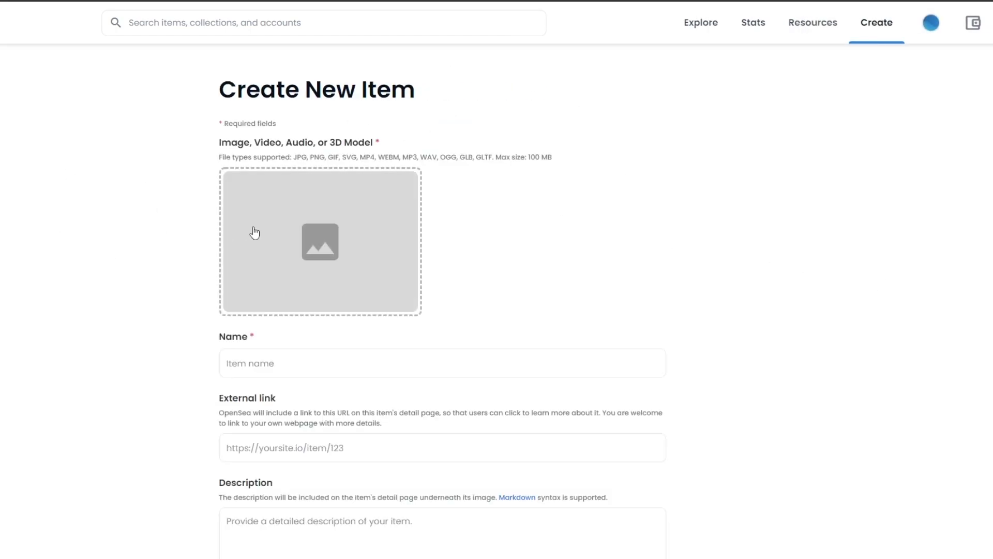
{"action": "left_click", "coordinate": [288, 237]}
{"action": "double_click", "coordinate": [24, 79]}
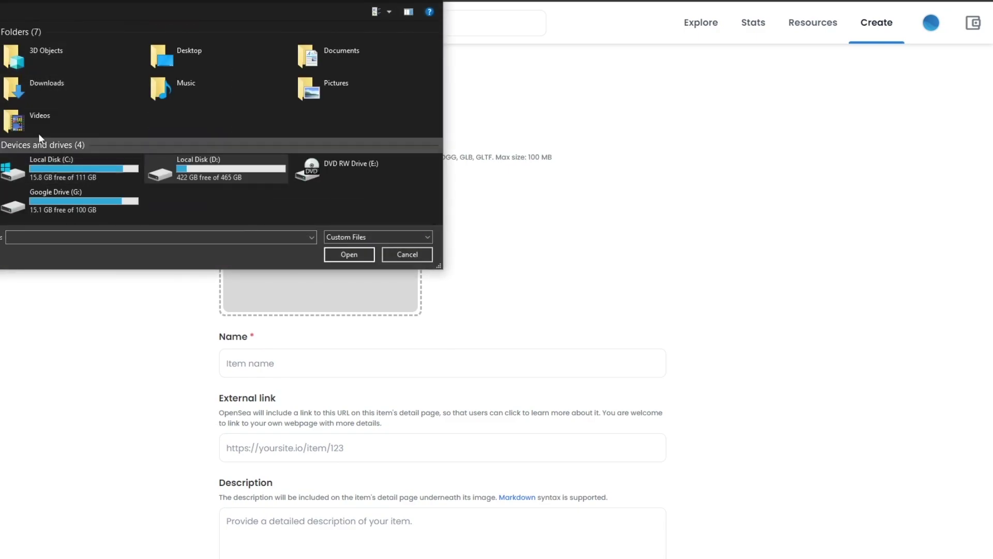
{"action": "double_click", "coordinate": [344, 94]}
{"action": "double_click", "coordinate": [30, 52]}
{"action": "double_click", "coordinate": [37, 53]}
Step: Name the item "Party Turtle" and enter the description "It's an image of a turtle with changing background"
{"action": "scroll", "coordinate": [258, 290], "scroll_direction": "down", "scroll_amount": 1}
{"action": "left_click", "coordinate": [269, 298]}
{"action": "type", "text": "Party Tur"}
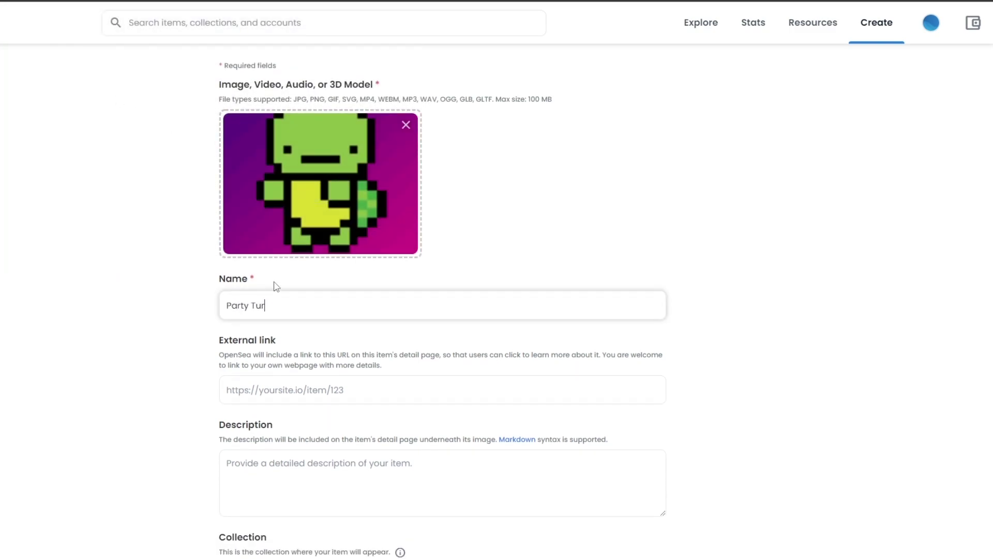
{"action": "type", "text": "tle"}
{"action": "scroll", "coordinate": [331, 254], "scroll_direction": "down", "scroll_amount": 3}
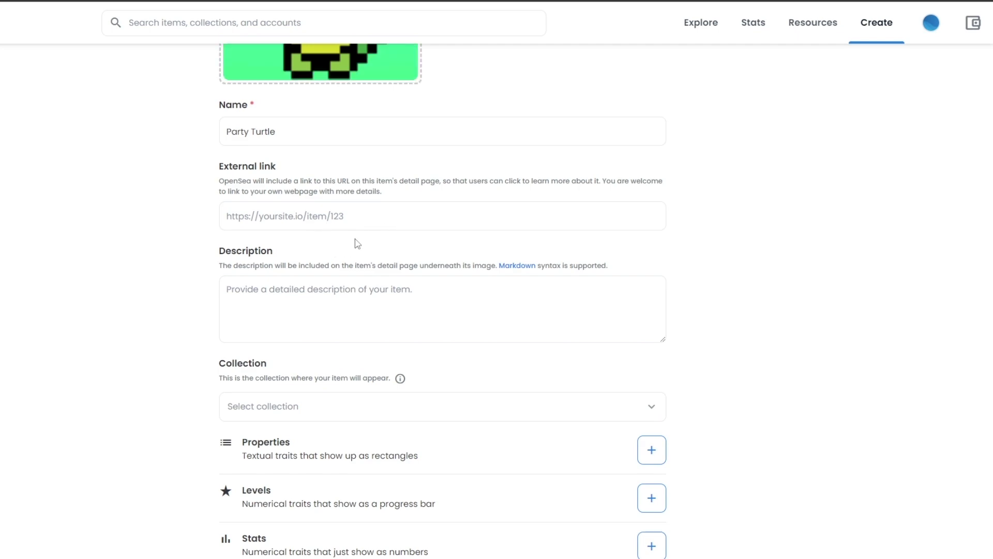
{"action": "left_click", "coordinate": [336, 296]}
{"action": "type", "text": "It"}
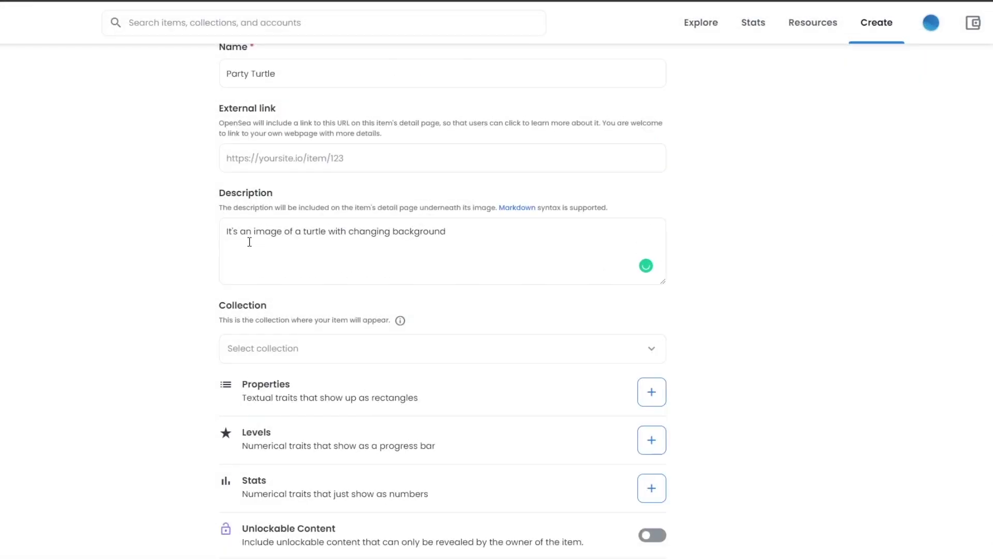
Step: Set the item's blockchain to Polygon, leaving the collection and trait fields empty
{"action": "scroll", "coordinate": [288, 232], "scroll_direction": "down", "scroll_amount": 2}
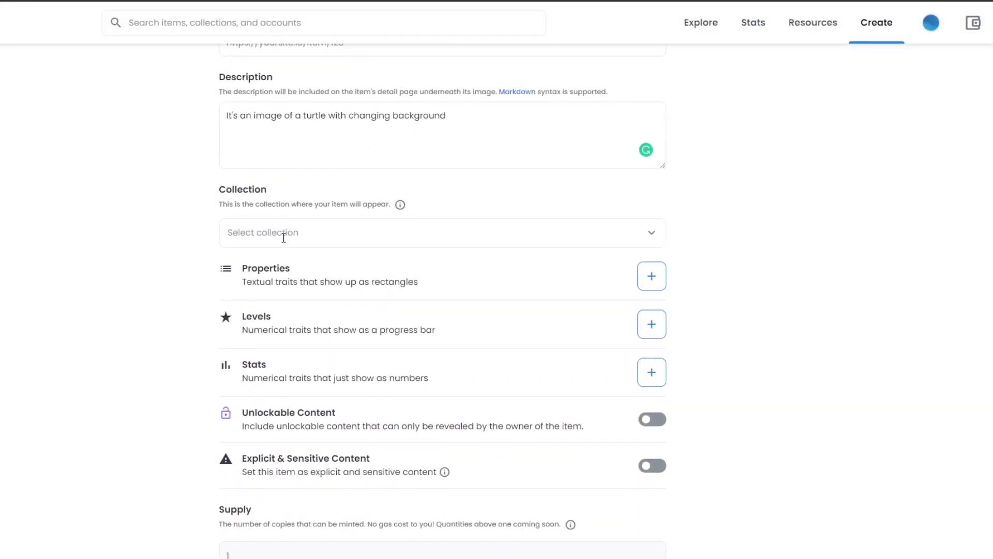
{"action": "scroll", "coordinate": [399, 274], "scroll_direction": "down", "scroll_amount": 2}
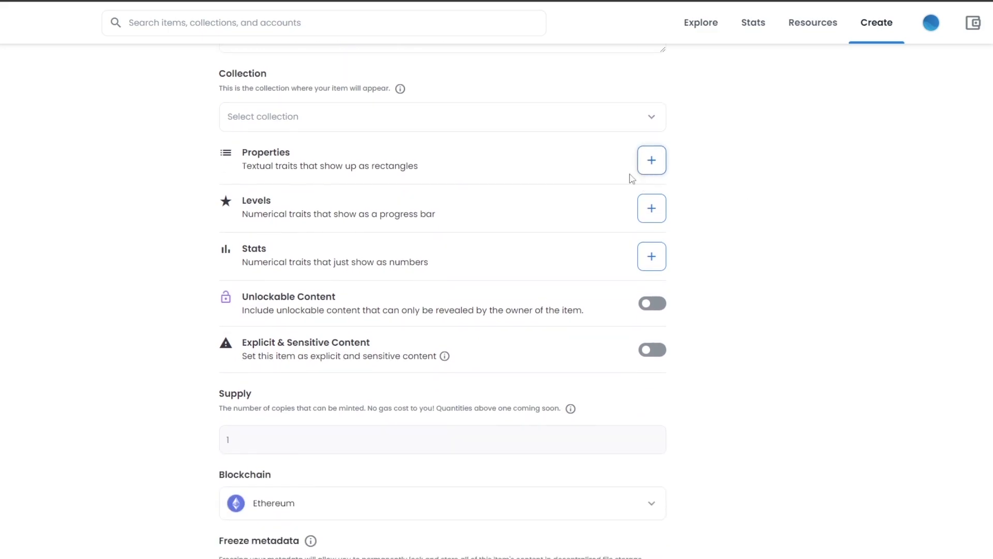
{"action": "scroll", "coordinate": [297, 256], "scroll_direction": "down", "scroll_amount": 2}
{"action": "scroll", "coordinate": [286, 330], "scroll_direction": "down", "scroll_amount": 1}
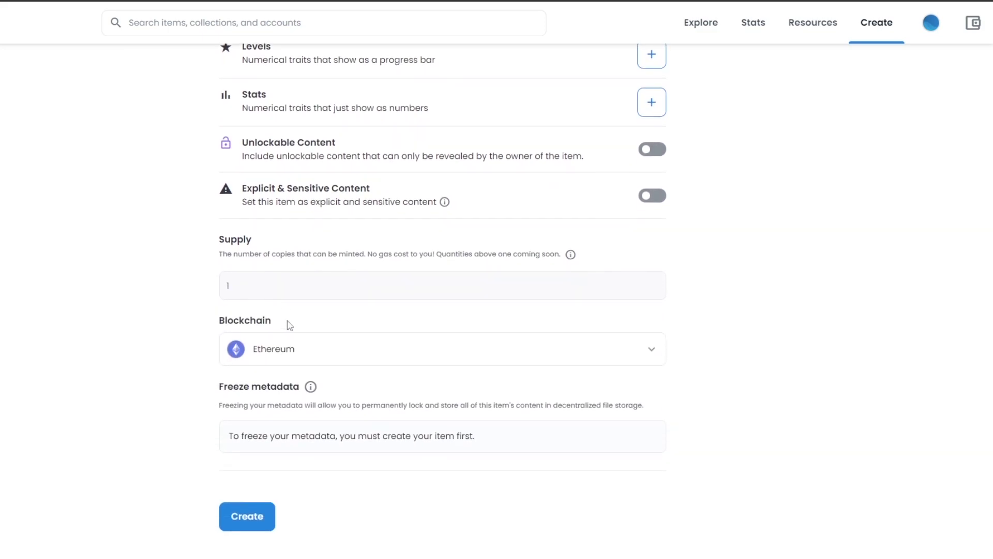
{"action": "left_click", "coordinate": [281, 362]}
{"action": "left_click", "coordinate": [291, 389]}
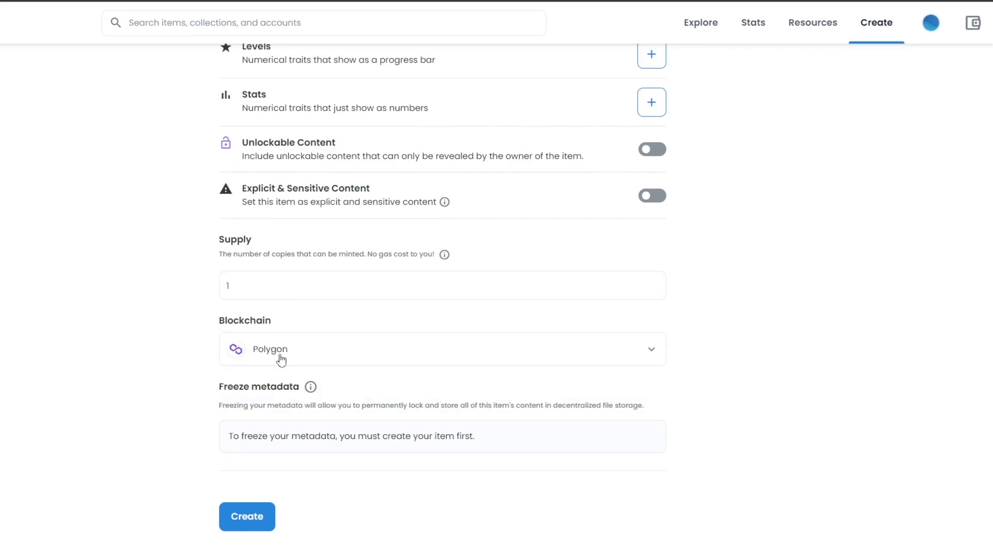
Step: Switch the item's blockchain to Ethereum and back to Polygon
{"action": "left_click", "coordinate": [309, 350]}
{"action": "left_click", "coordinate": [305, 349]}
{"action": "left_click", "coordinate": [304, 349]}
{"action": "left_click", "coordinate": [305, 378]}
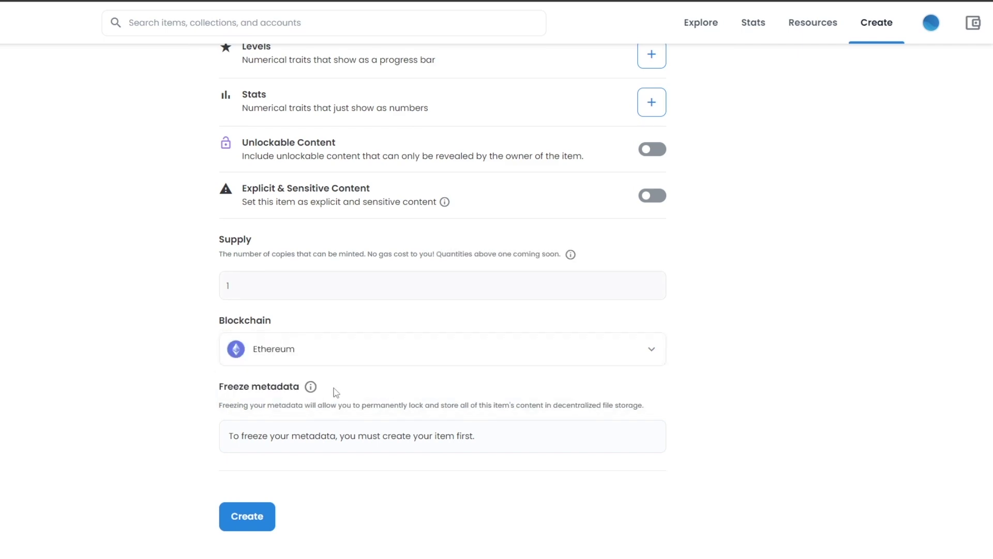
{"action": "left_click", "coordinate": [360, 355]}
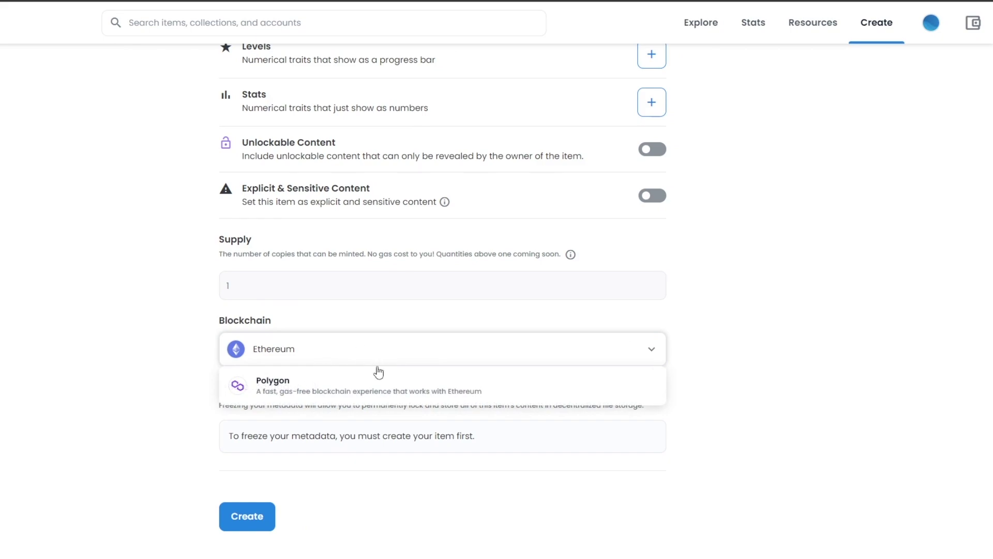
{"action": "left_click", "coordinate": [374, 396]}
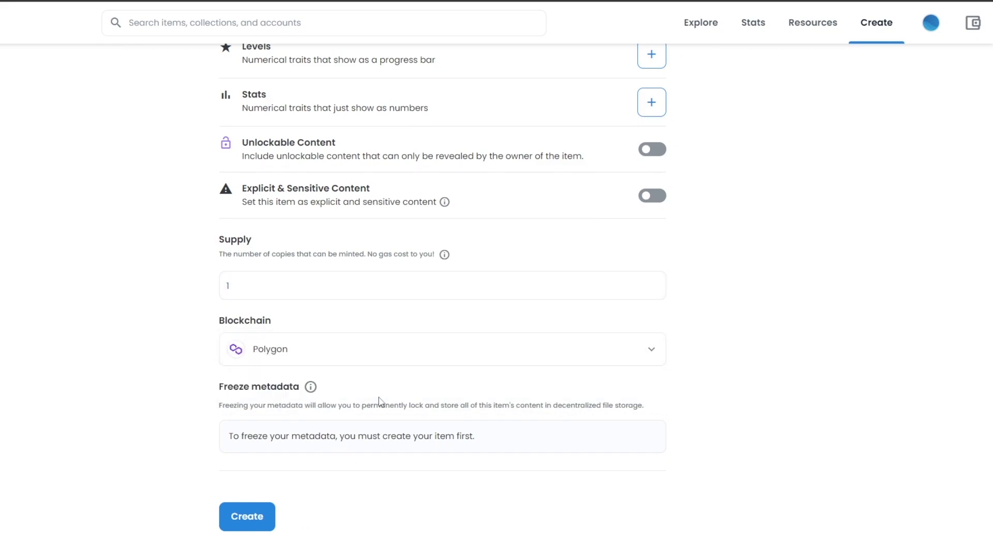
Step: Create the Party Turtle item and open its sale listing form
{"action": "left_click", "coordinate": [261, 517]}
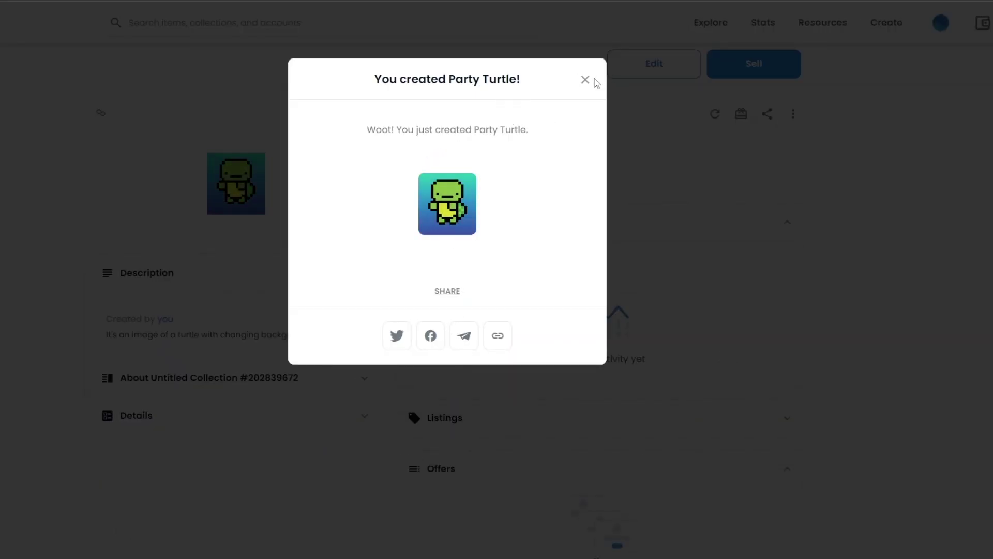
{"action": "left_click", "coordinate": [586, 82]}
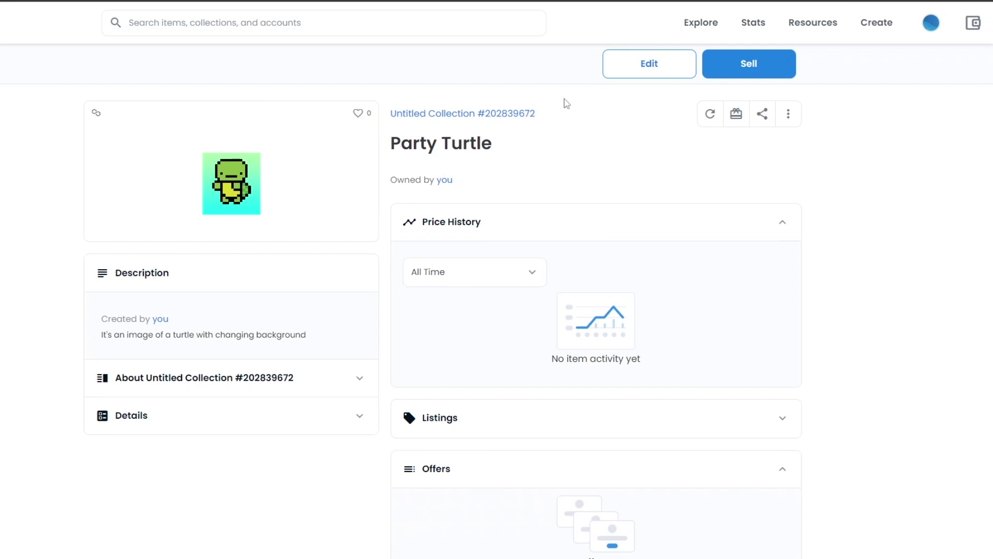
{"action": "left_click", "coordinate": [756, 75]}
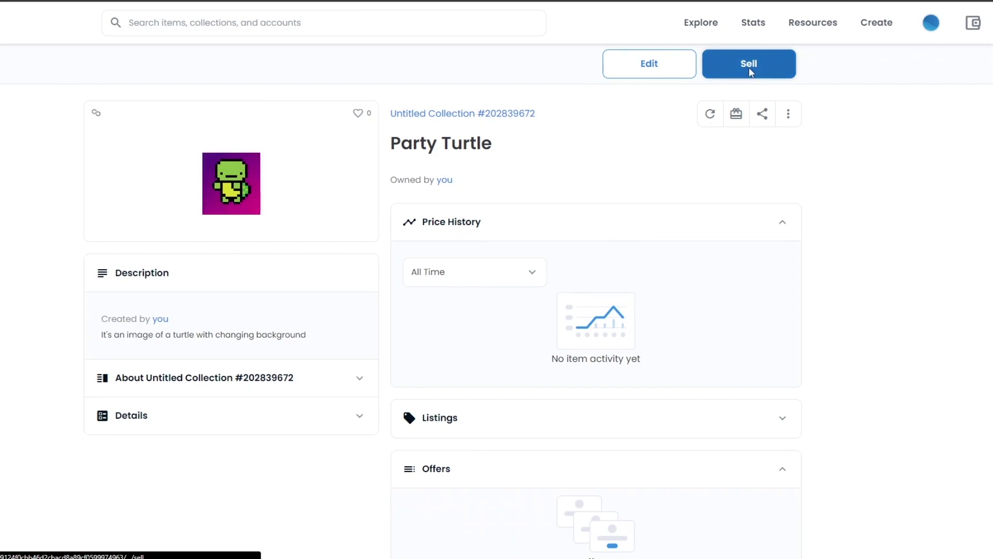
Step: Set the sale price to 0.05 ETH and check the available listing duration ranges without changing the duration
{"action": "left_click", "coordinate": [239, 197]}
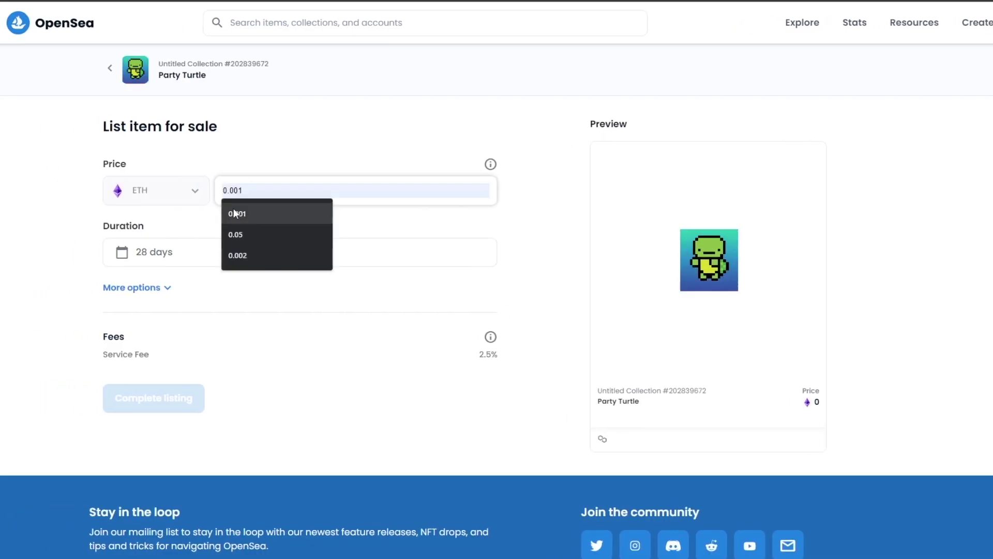
{"action": "left_click", "coordinate": [265, 236]}
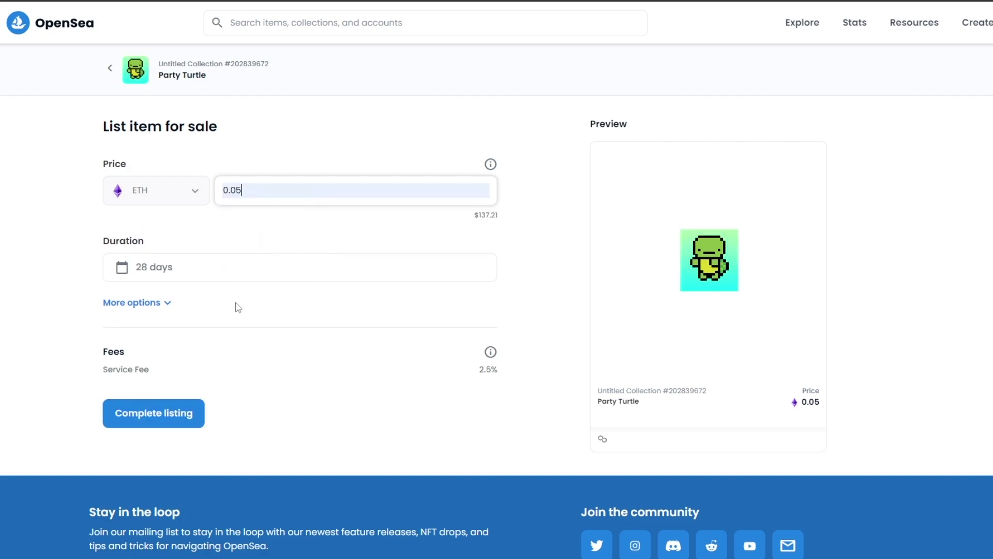
{"action": "left_click", "coordinate": [222, 279]}
{"action": "left_click", "coordinate": [222, 346]}
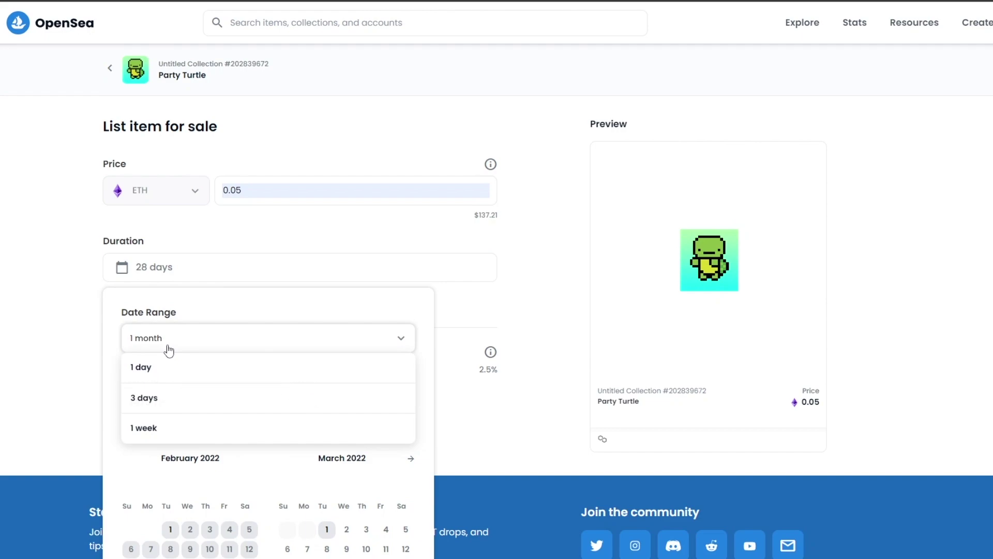
{"action": "scroll", "coordinate": [217, 388], "scroll_direction": "down", "scroll_amount": 1}
{"action": "scroll", "coordinate": [193, 390], "scroll_direction": "up", "scroll_amount": 1}
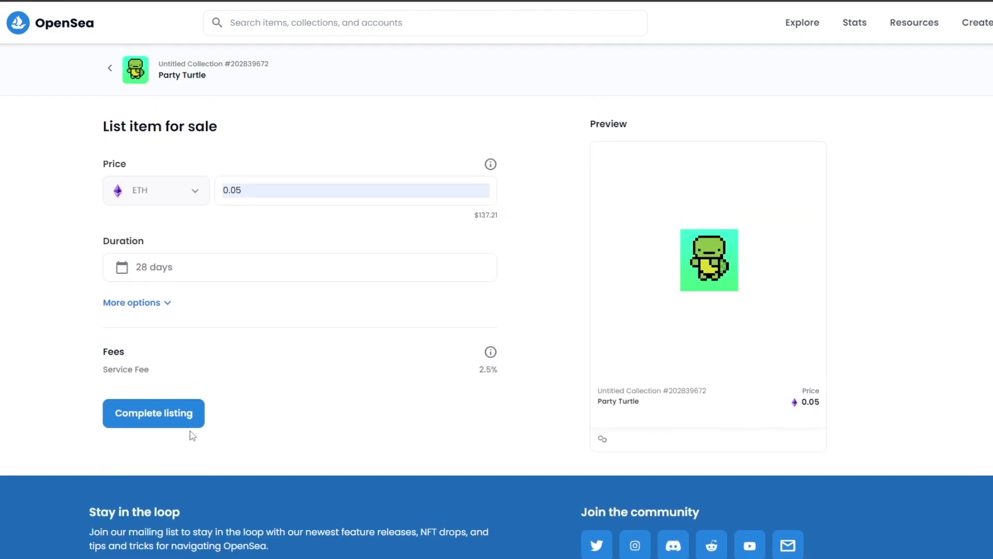
Step: Complete the Party Turtle listing by signing the message with the MetaMask wallet and close the confirmation
{"action": "left_click", "coordinate": [193, 423]}
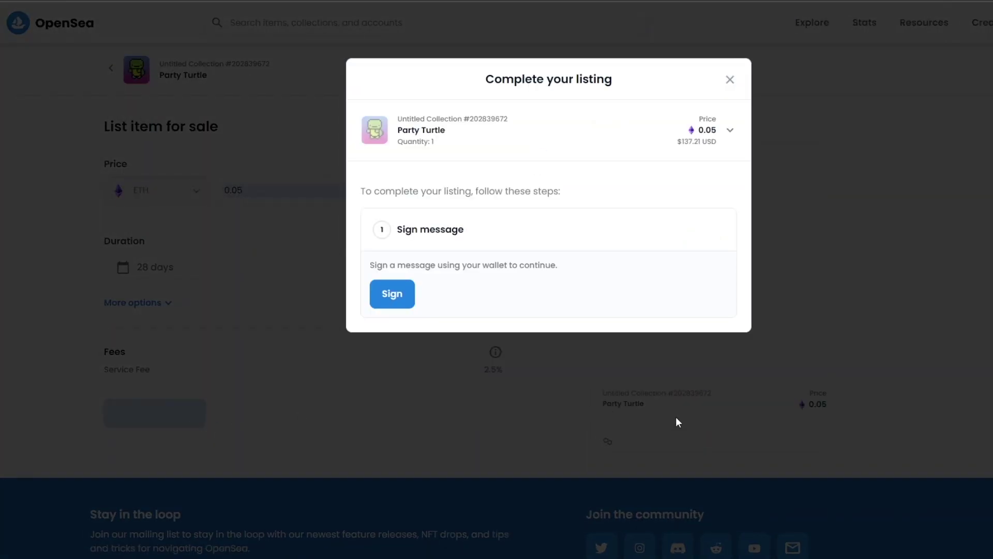
{"action": "left_click", "coordinate": [401, 306]}
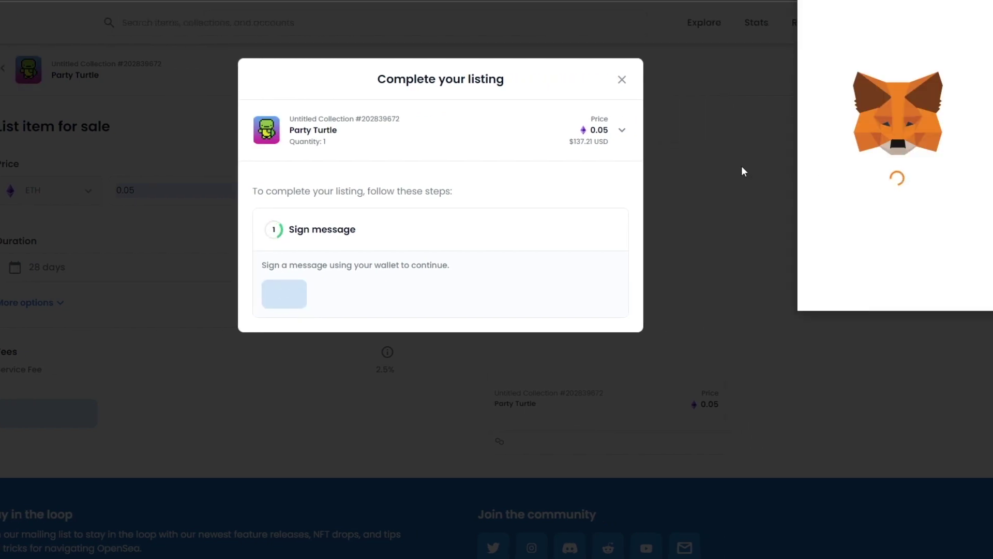
{"action": "left_click", "coordinate": [939, 280]}
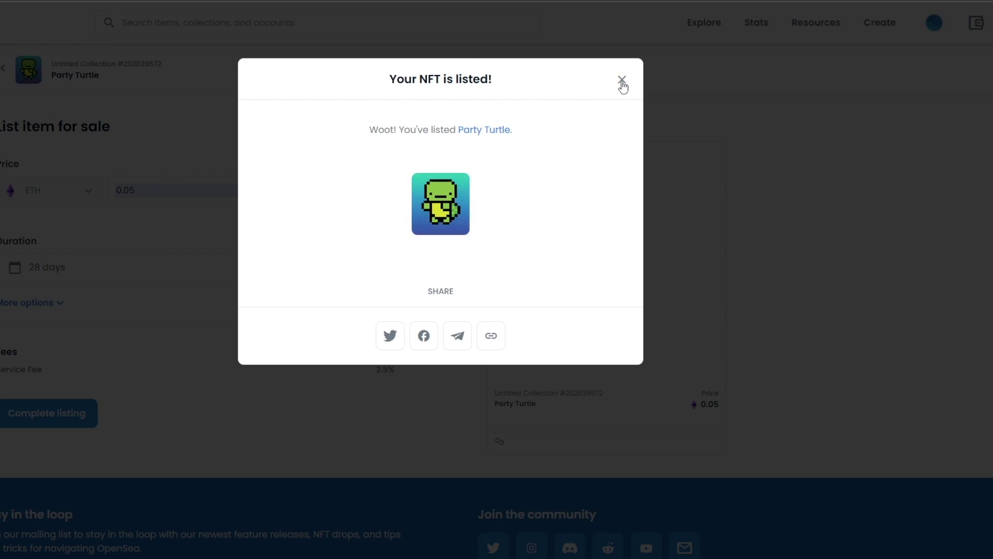
{"action": "left_click", "coordinate": [622, 82]}
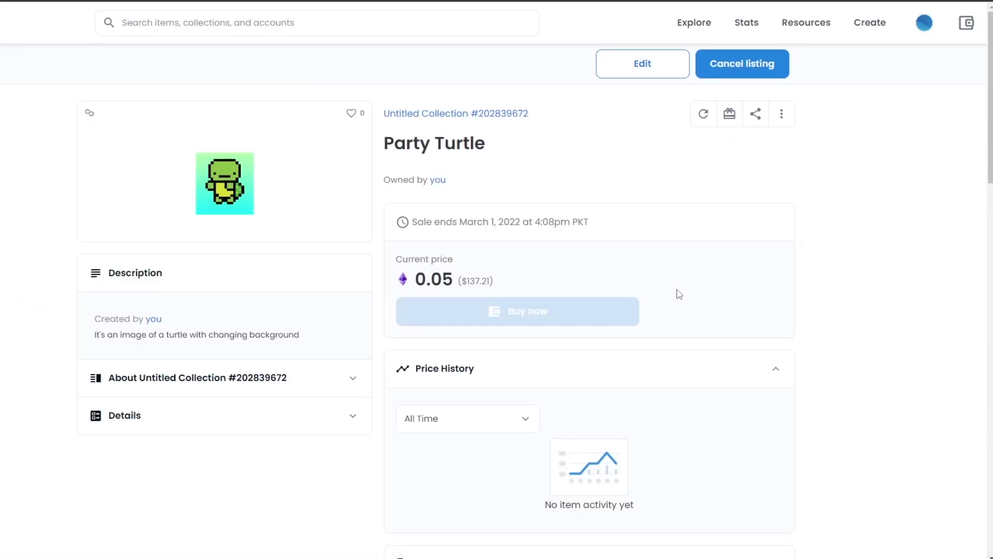
Step: Review the Party Turtle item page, including its price, offers, item activity and the other items in the collection
{"action": "scroll", "coordinate": [677, 279], "scroll_direction": "down", "scroll_amount": 1}
{"action": "scroll", "coordinate": [543, 297], "scroll_direction": "down", "scroll_amount": 8}
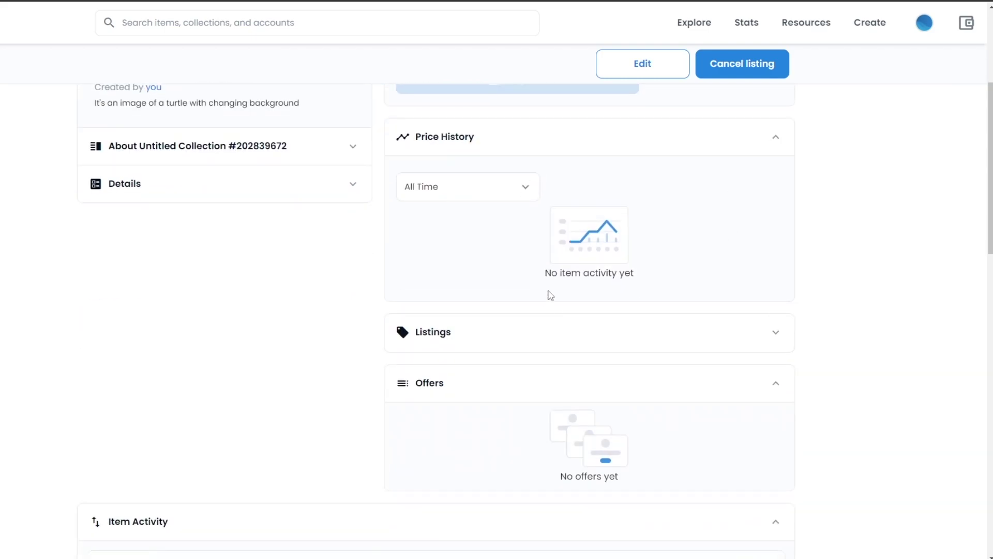
{"action": "scroll", "coordinate": [437, 155], "scroll_direction": "up", "scroll_amount": 9}
{"action": "scroll", "coordinate": [486, 175], "scroll_direction": "down", "scroll_amount": 1}
{"action": "scroll", "coordinate": [496, 202], "scroll_direction": "up", "scroll_amount": 1}
{"action": "scroll", "coordinate": [499, 206], "scroll_direction": "down", "scroll_amount": 12}
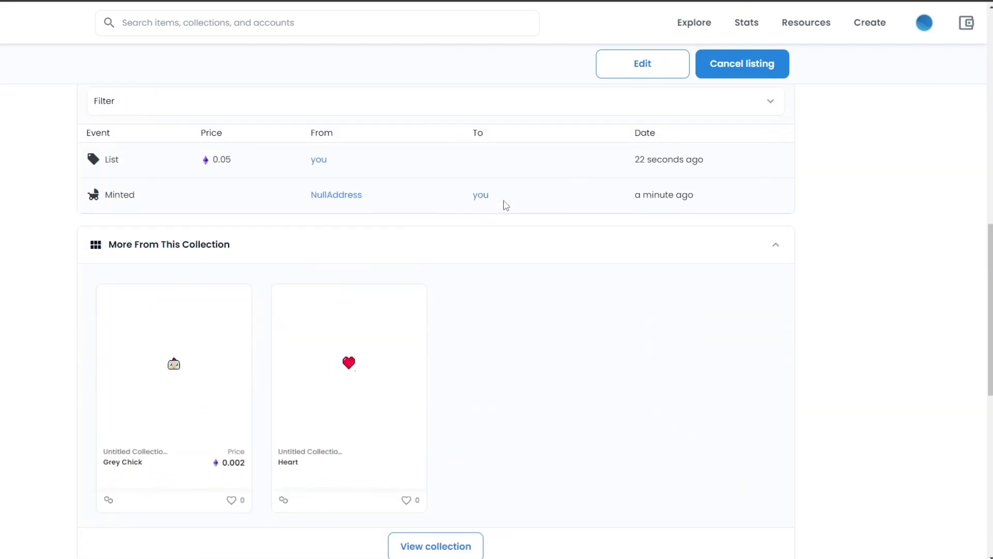
{"action": "scroll", "coordinate": [502, 205], "scroll_direction": "up", "scroll_amount": 12}
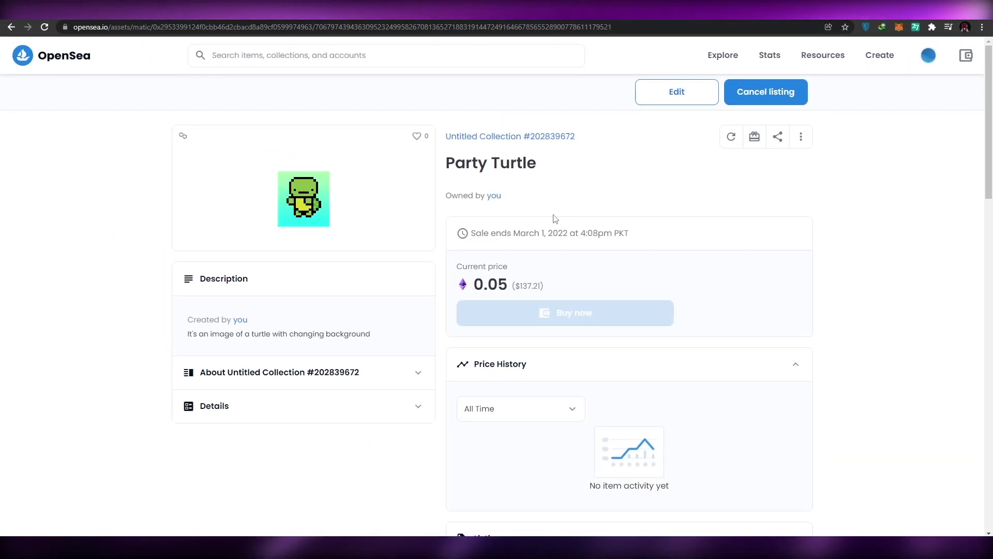